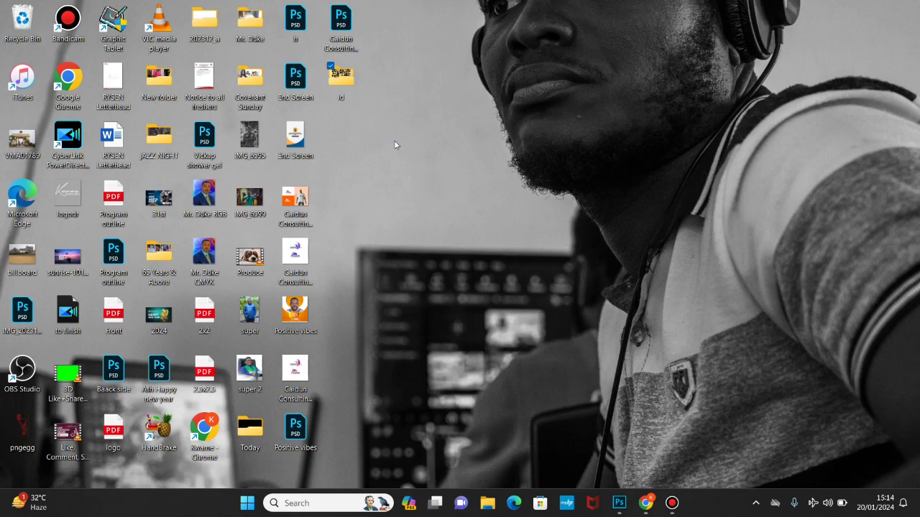
- Open the Id folder full-screen and inspect its QR code, badge mockup archive and businessman image
double_click(354, 87)
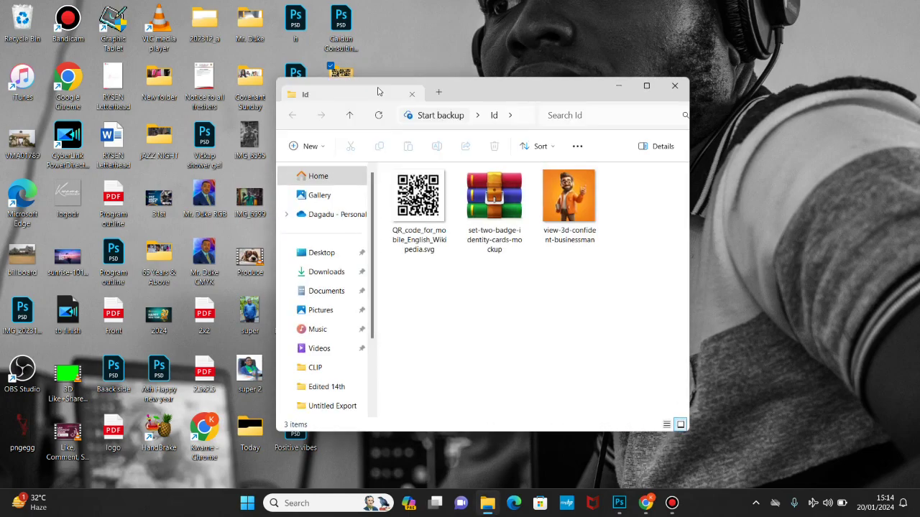
left_click(646, 86)
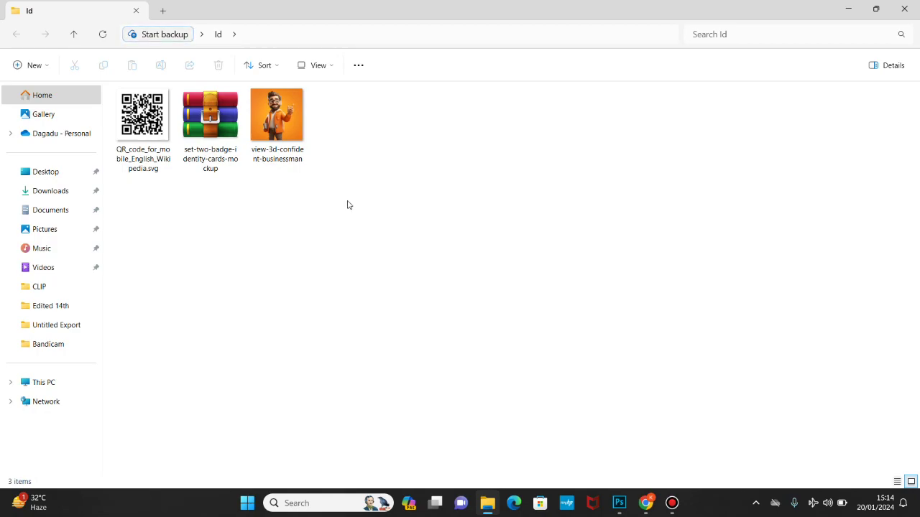
left_click(163, 142)
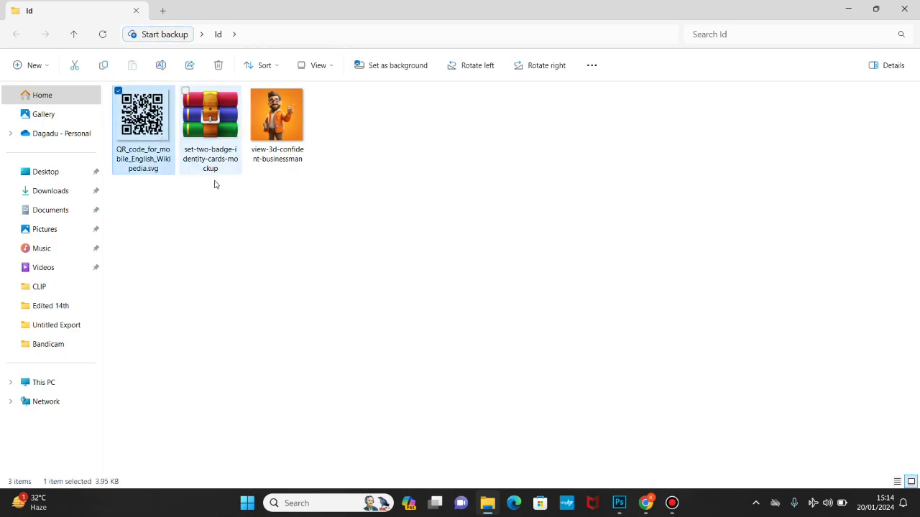
left_click(199, 118)
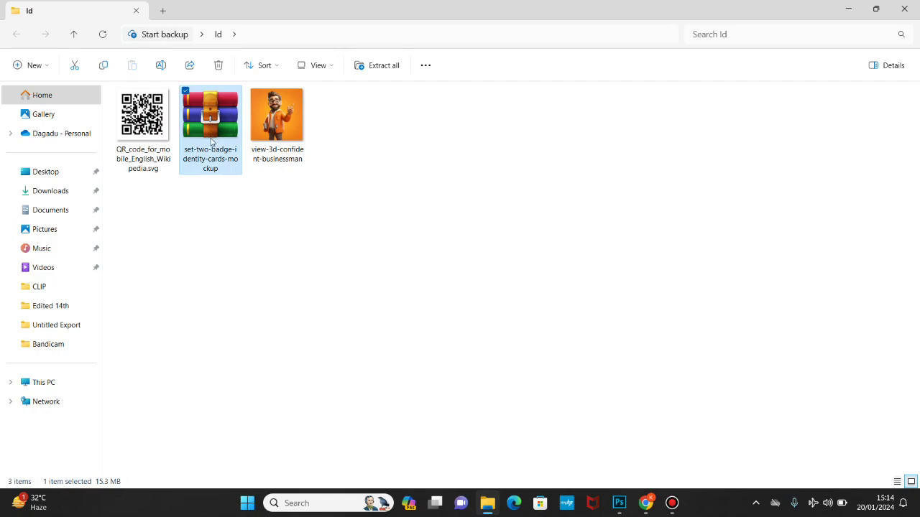
left_click(295, 110)
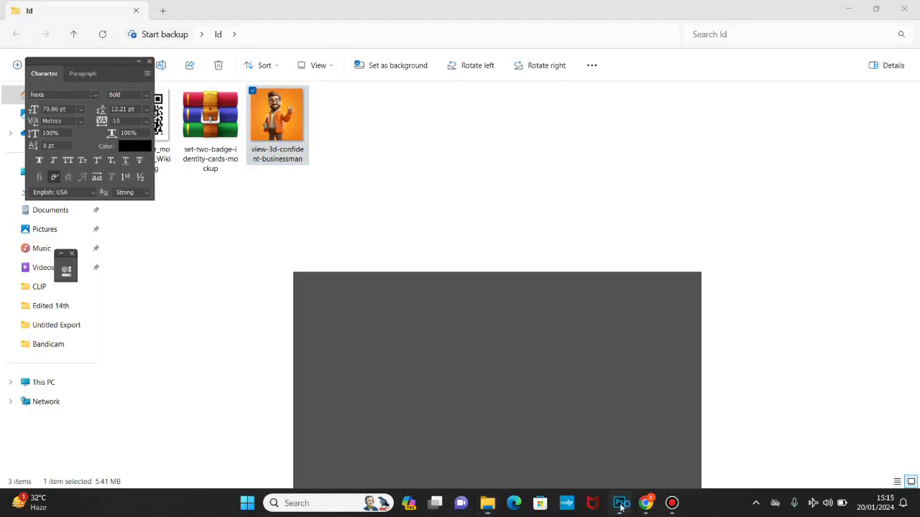
left_click(620, 503)
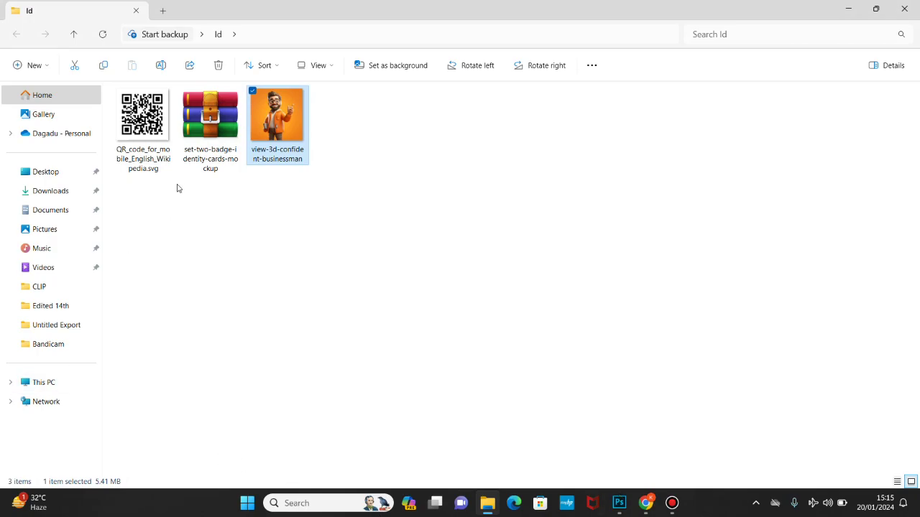
- Open 10864.psd from the set-two-badge archive in Photoshop
double_click(230, 129)
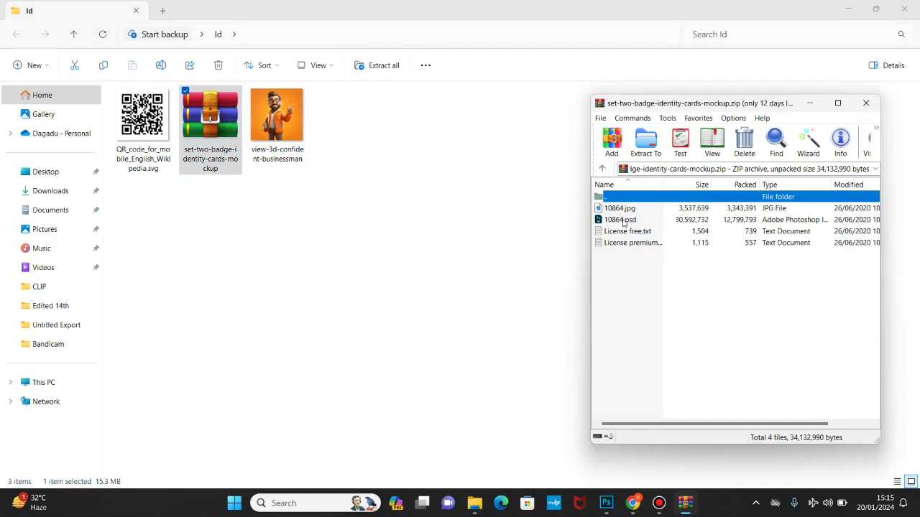
left_click(622, 222)
left_click(605, 224)
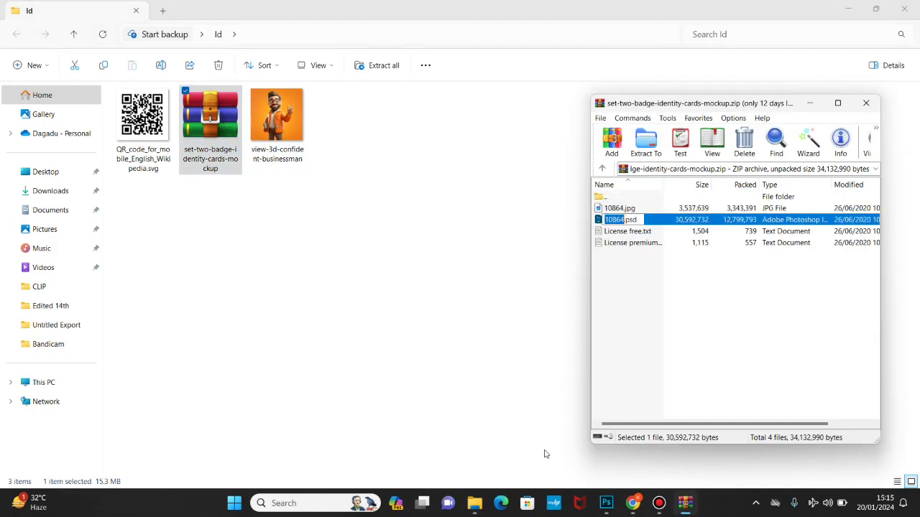
double_click(655, 220)
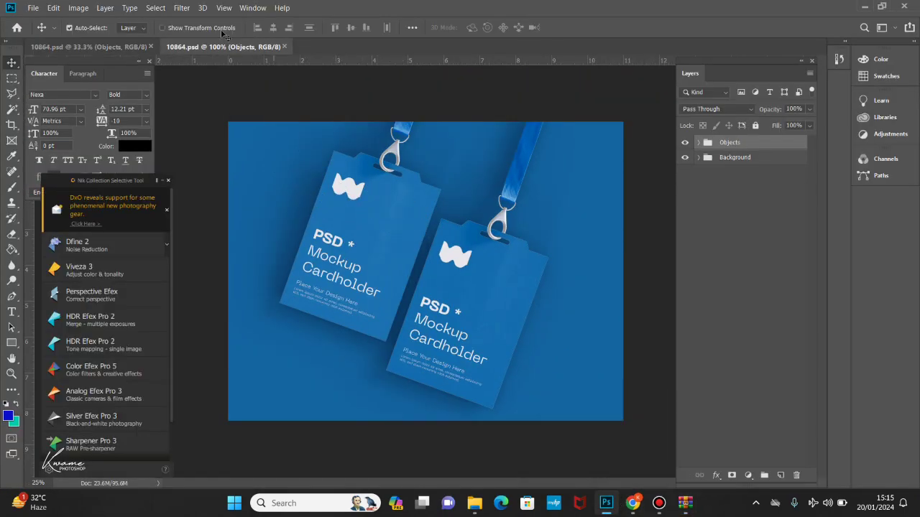
- Close the duplicate mockup tab and open the left card's Place Your Design here smart object
left_click(152, 47)
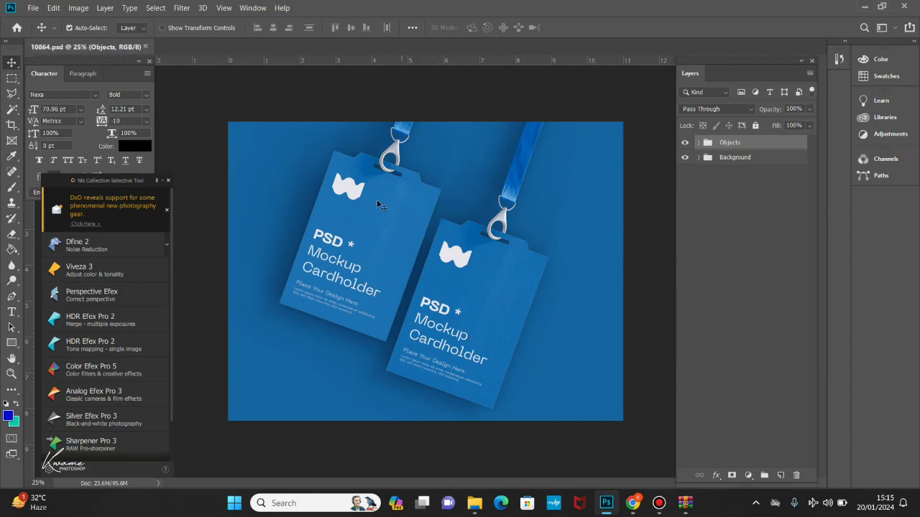
left_click(698, 143)
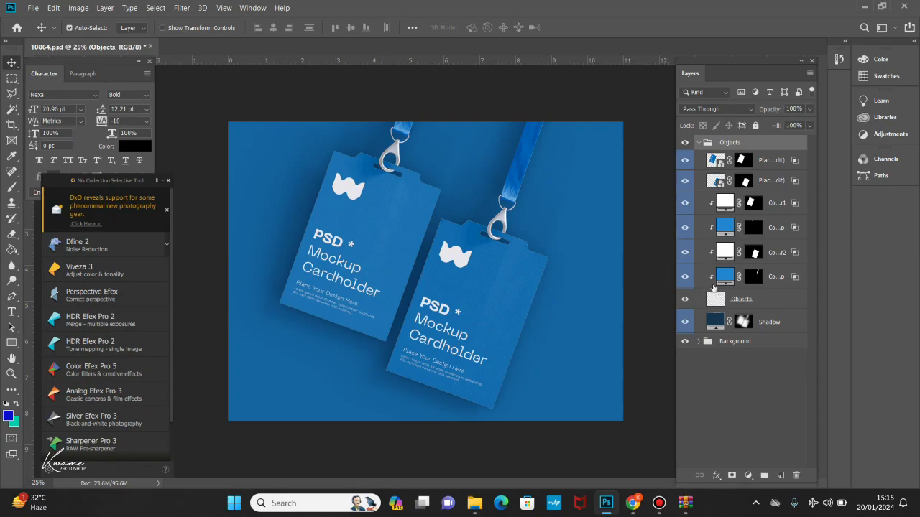
left_click(686, 162)
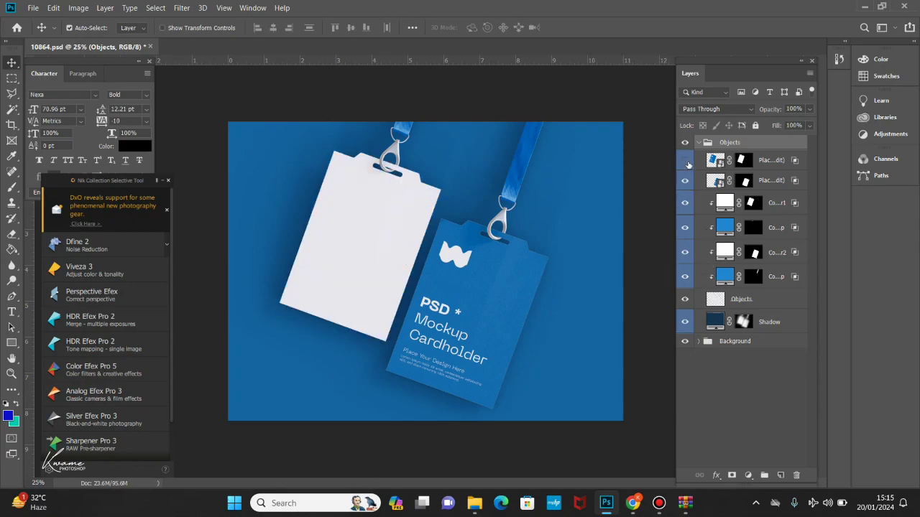
left_click(685, 180)
left_click(685, 180)
left_click(685, 159)
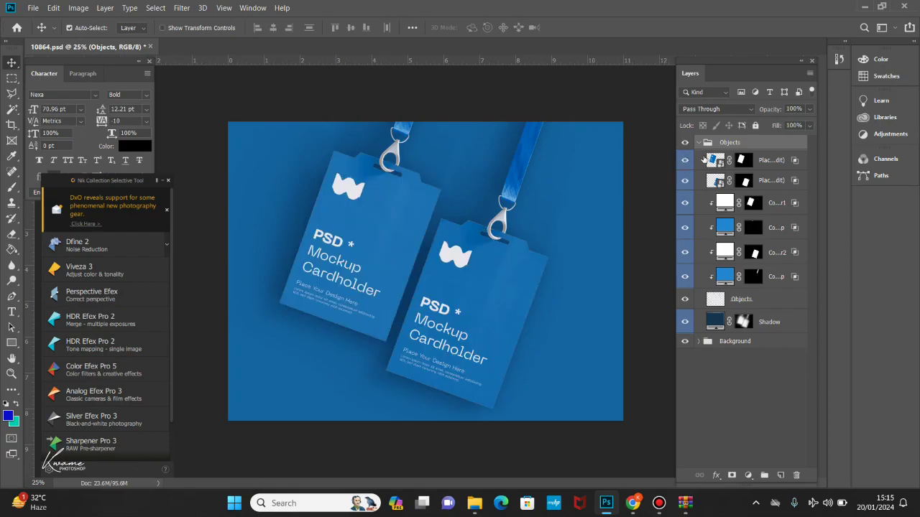
double_click(712, 159)
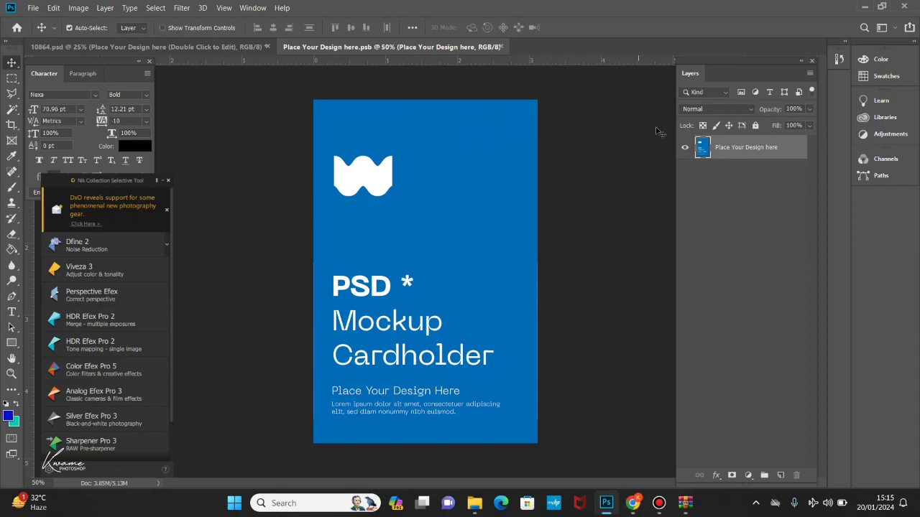
- Hide the placeholder design and add a locked white Solid Color fill layer
left_click(686, 148)
left_click_drag(737, 58, 736, 57)
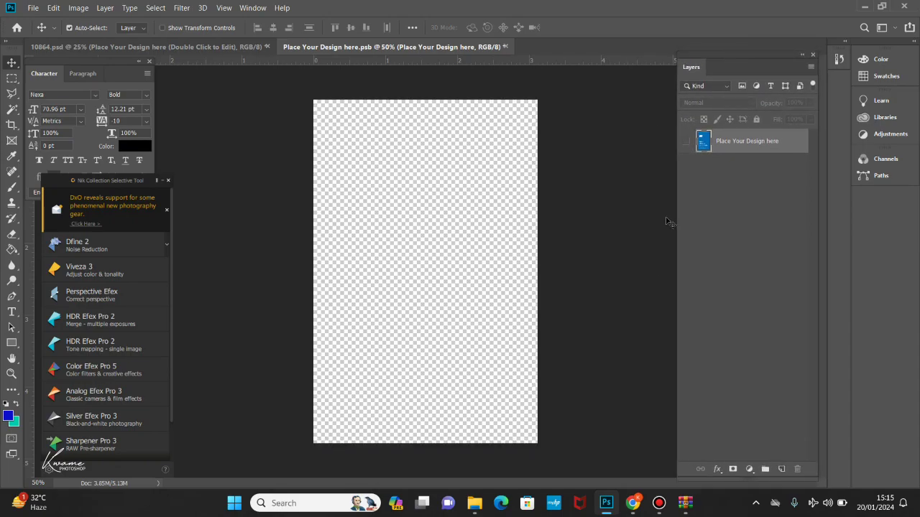
left_click(750, 469)
left_click(772, 263)
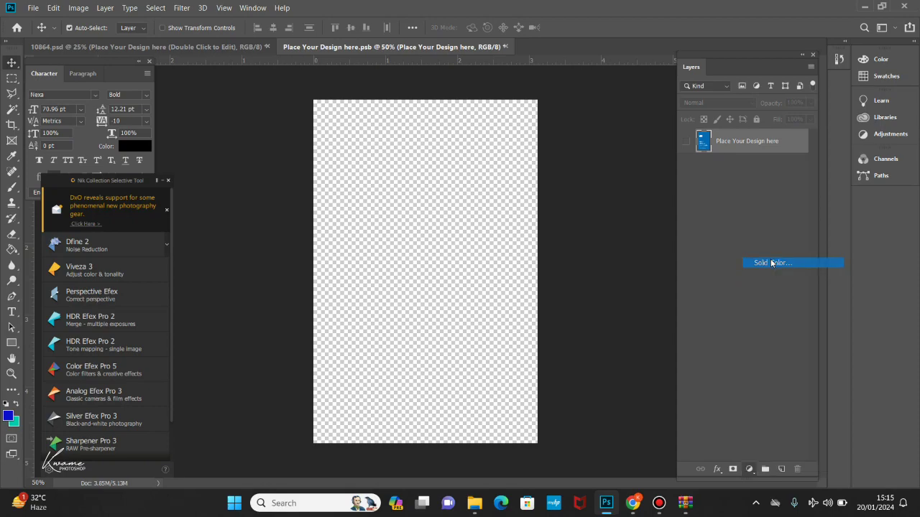
left_click(593, 113)
left_click(855, 110)
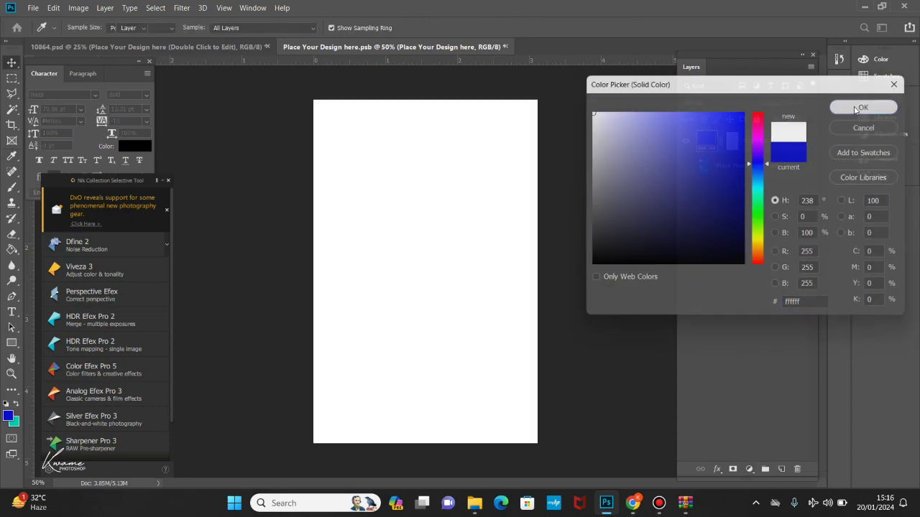
left_click(757, 119)
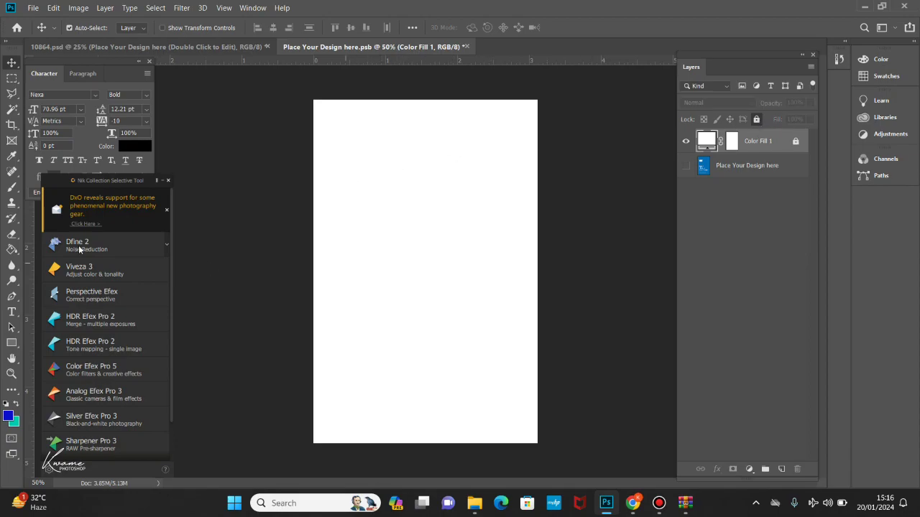
left_click(12, 296)
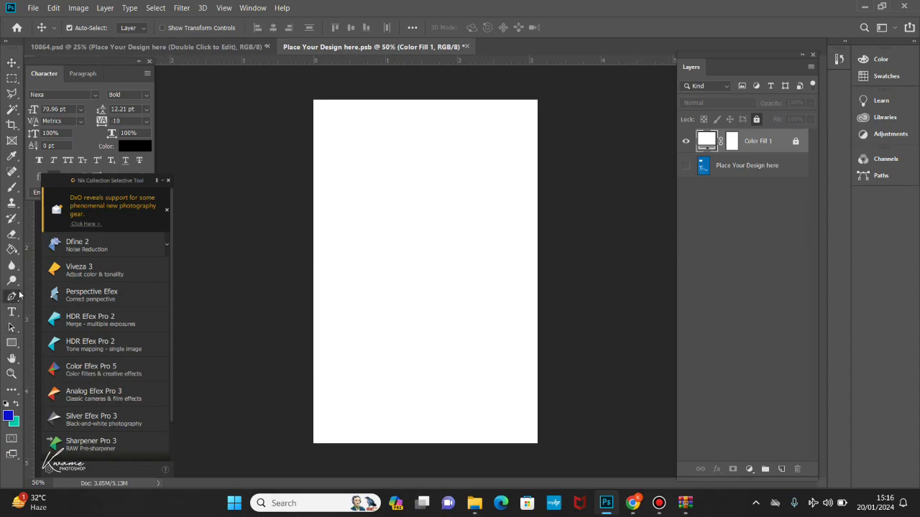
scroll(304, 256, "down", 3)
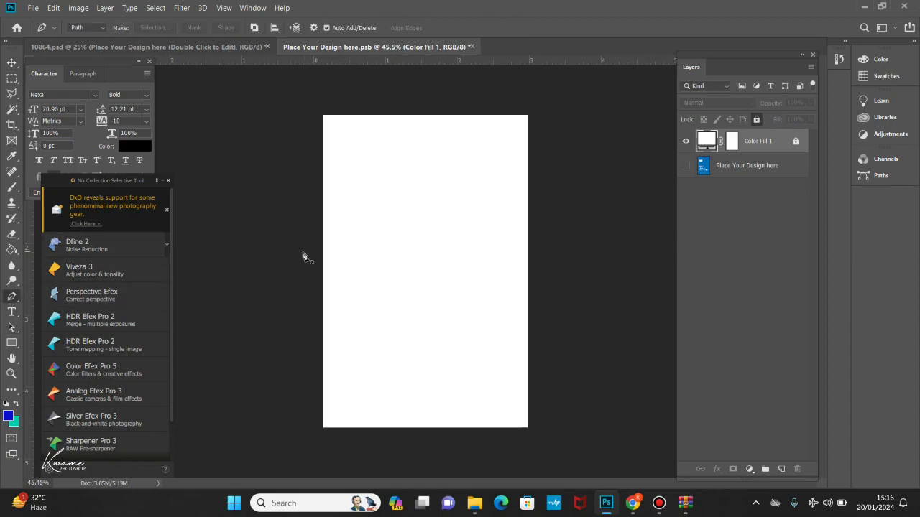
- Draw a curved blue shape over the card's lower half with the Pen in Shape mode
left_click(84, 28)
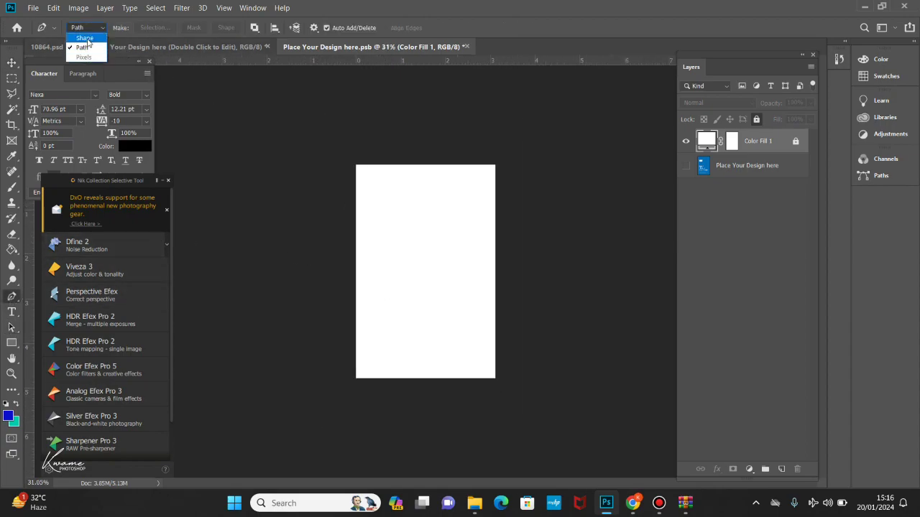
left_click(85, 38)
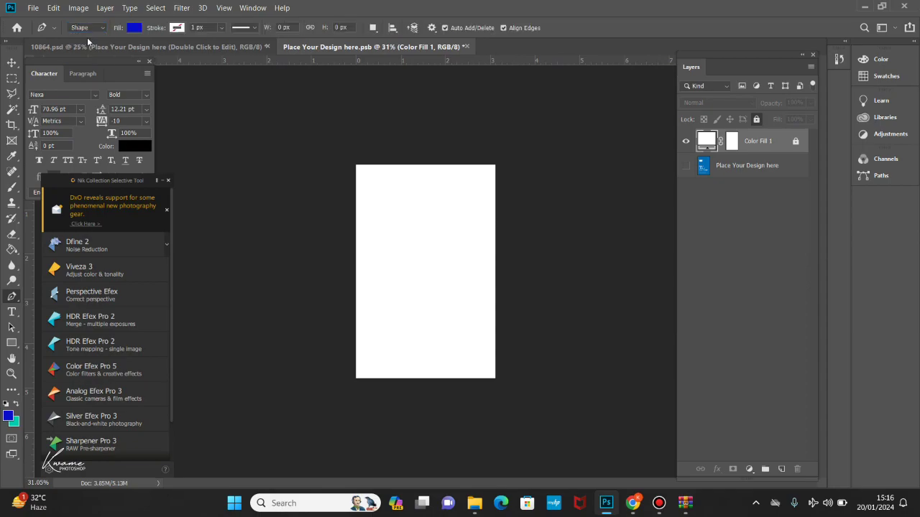
left_click(491, 384)
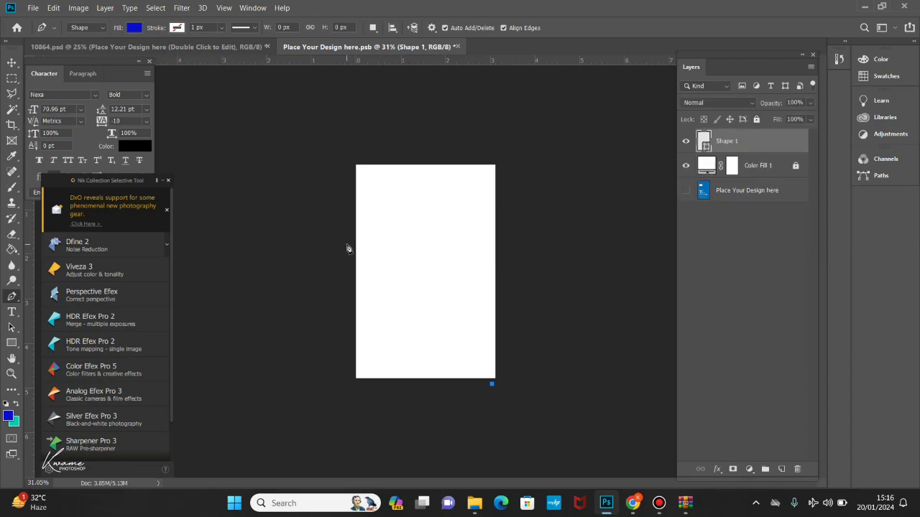
left_click_drag(345, 236, 189, 259)
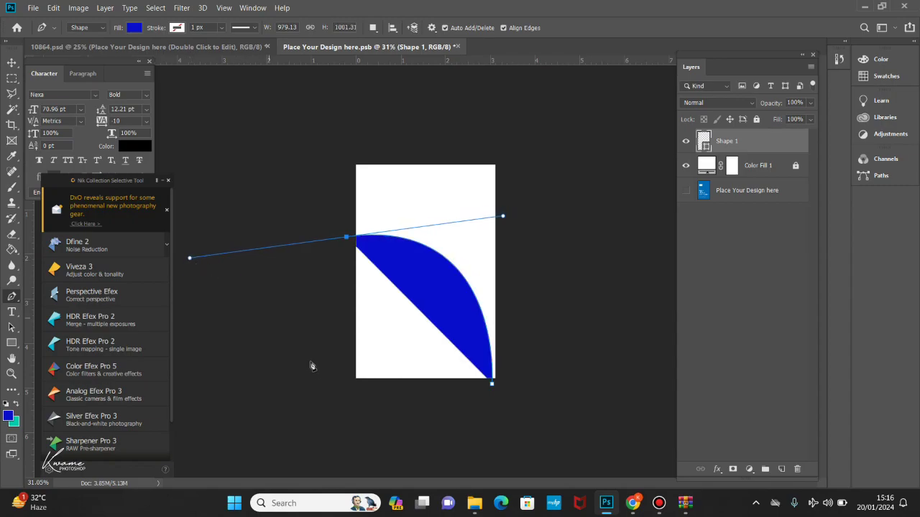
left_click(352, 384)
left_click(492, 387)
key("Return")
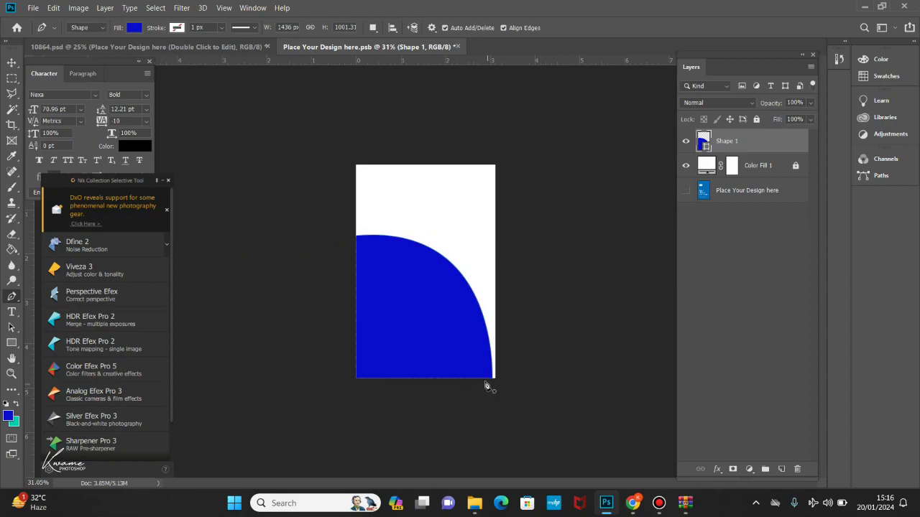
- Stretch the blue shape taller and wider toward the upper left to about 169%
left_click(11, 63)
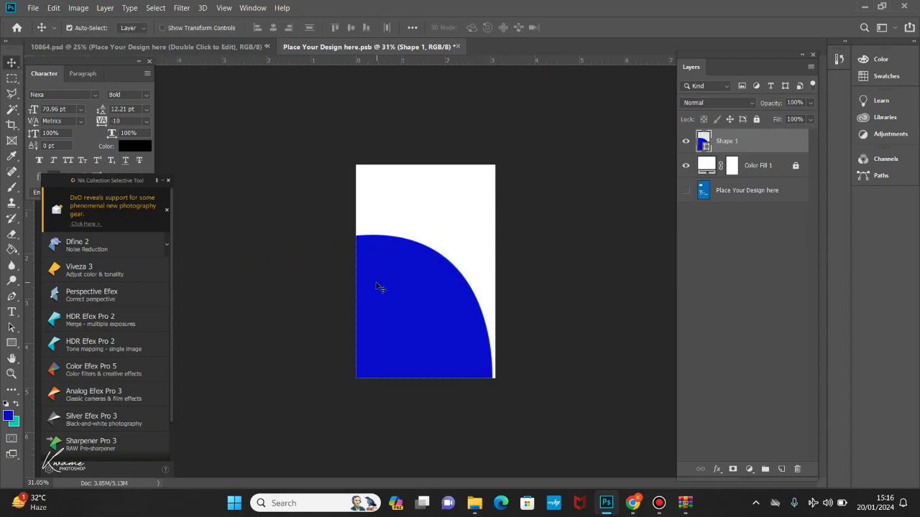
key("ctrl+t")
mouse_move(386, 236)
left_mouse_down()
mouse_move(384, 213)
mouse_move(397, 249)
left_mouse_up()
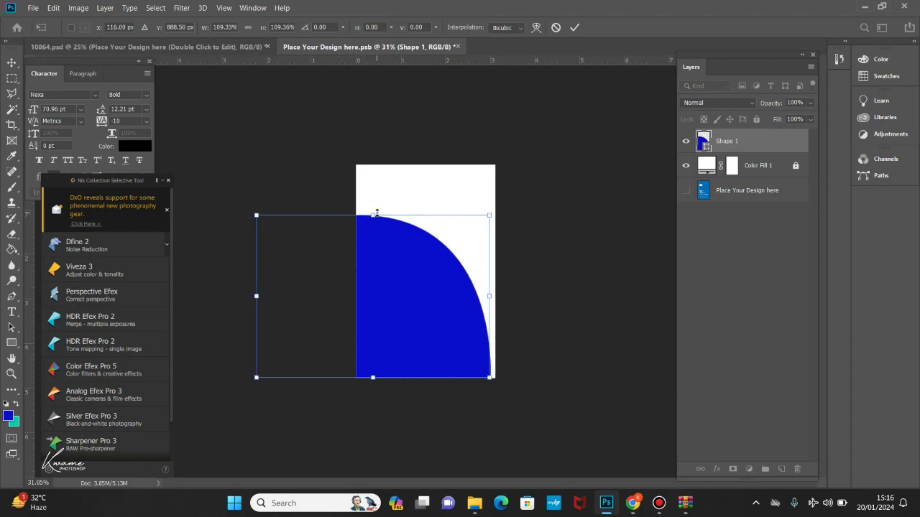
- Commit the transform and give the shape a Linear gradient overlay
key("Return")
scroll(405, 257, "up", 4)
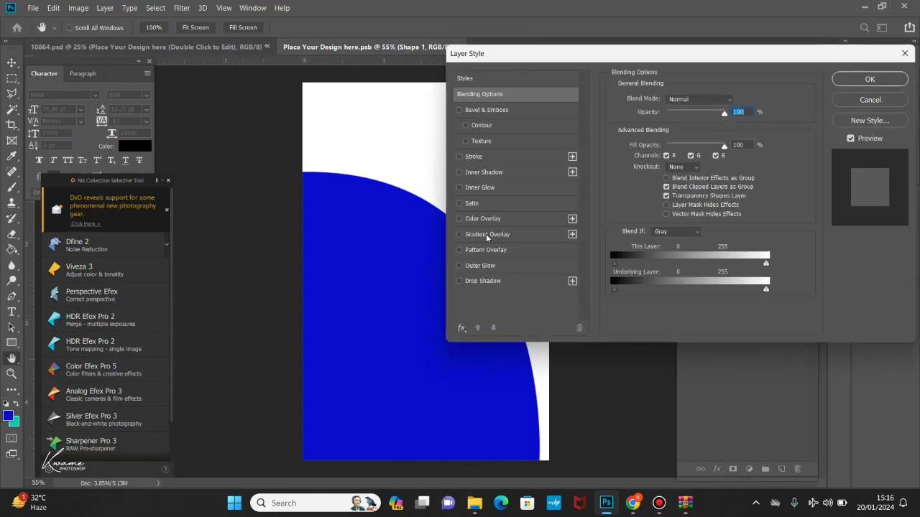
left_click(488, 235)
left_click_drag(501, 59, 557, 61)
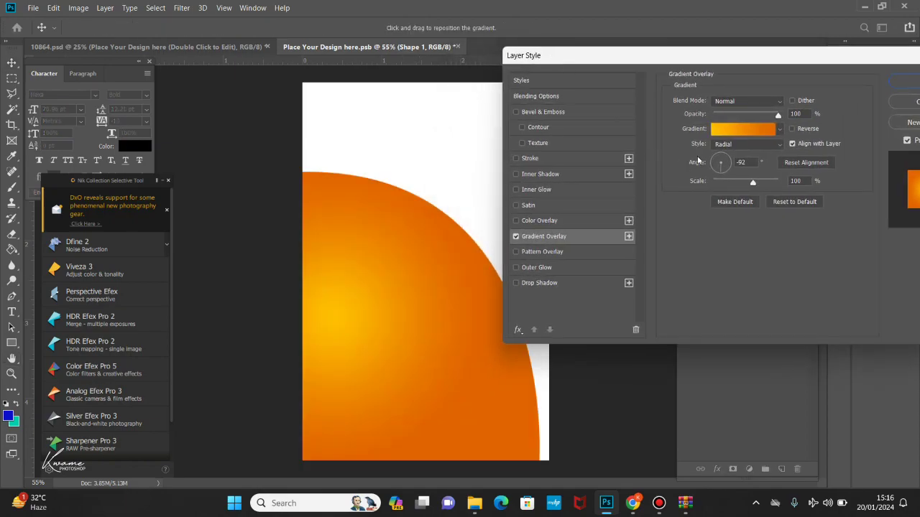
left_click(736, 147)
left_click(721, 153)
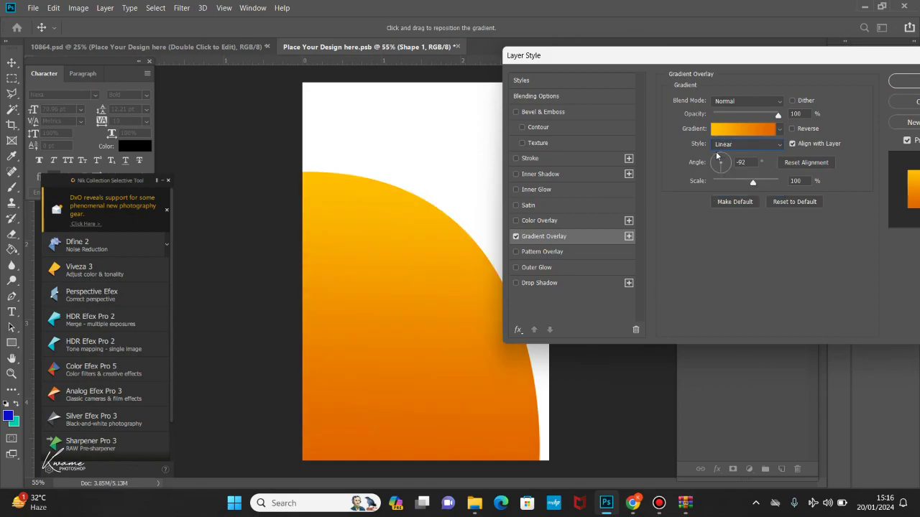
left_click(728, 145)
left_click(726, 155)
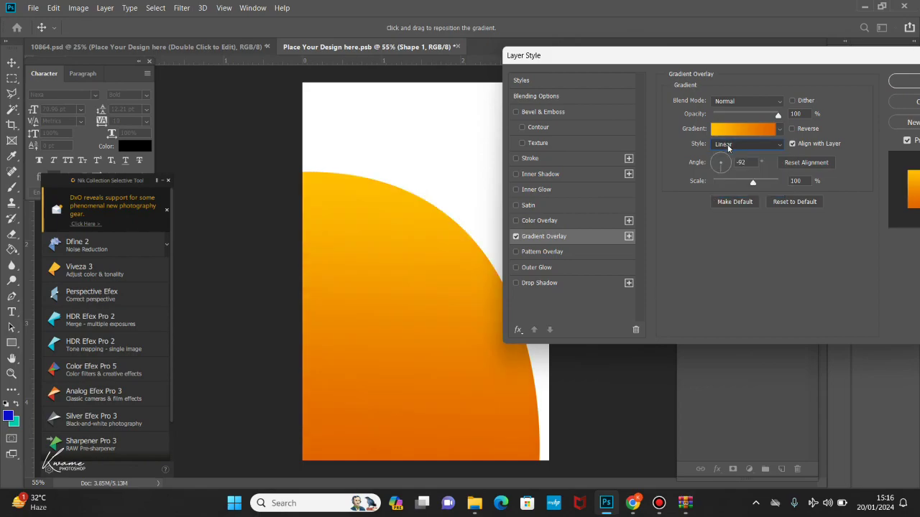
- Apply the blue-to-teal preset gradient at angle 97 so teal sits on top
left_click(756, 130)
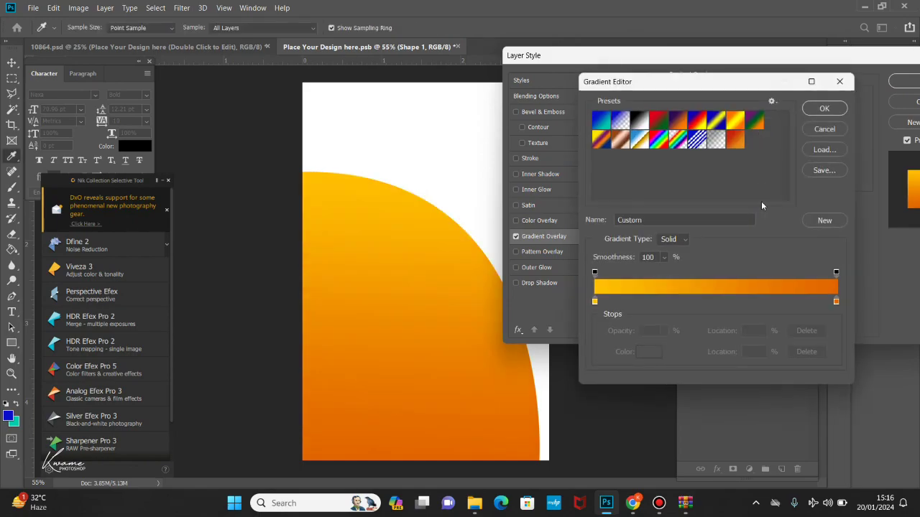
left_click(835, 303)
left_click(606, 122)
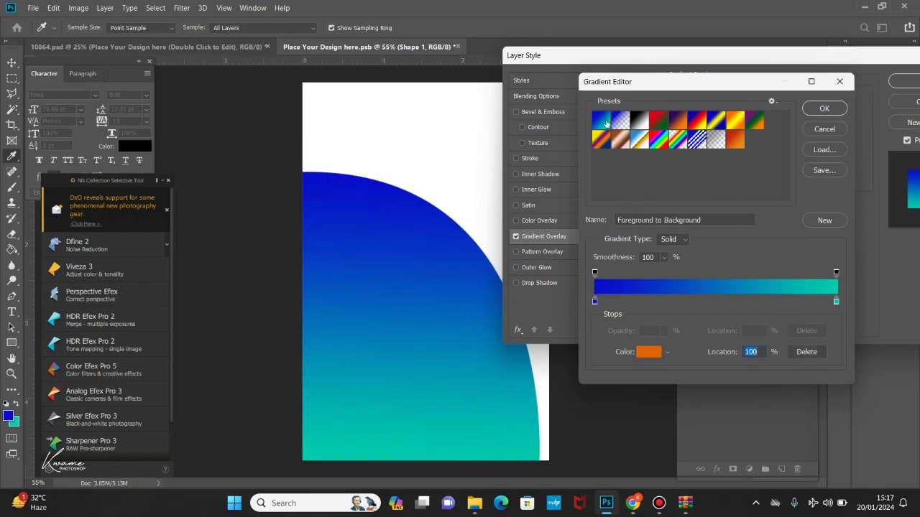
left_click(825, 109)
left_click_drag(722, 176, 721, 155)
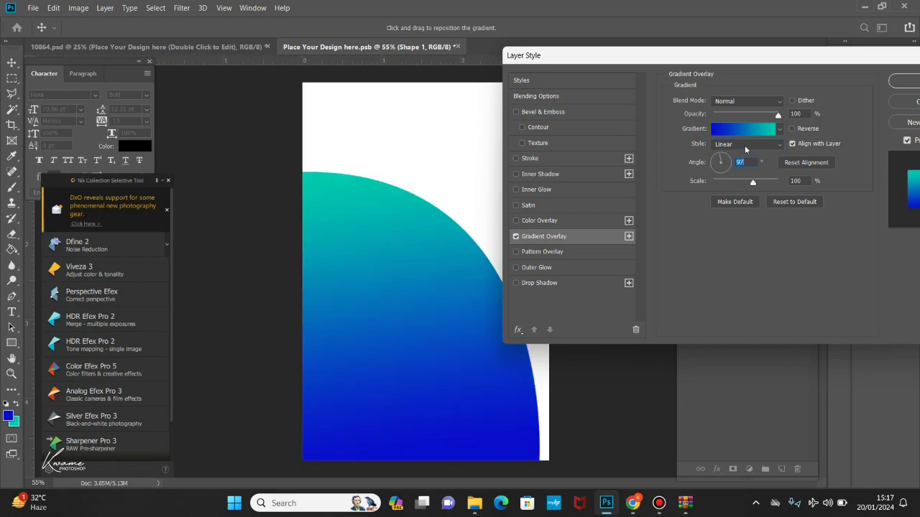
- Change the teal gradient stop to 00b2cc and apply the gradient overlay
left_click(747, 131)
left_click(837, 302)
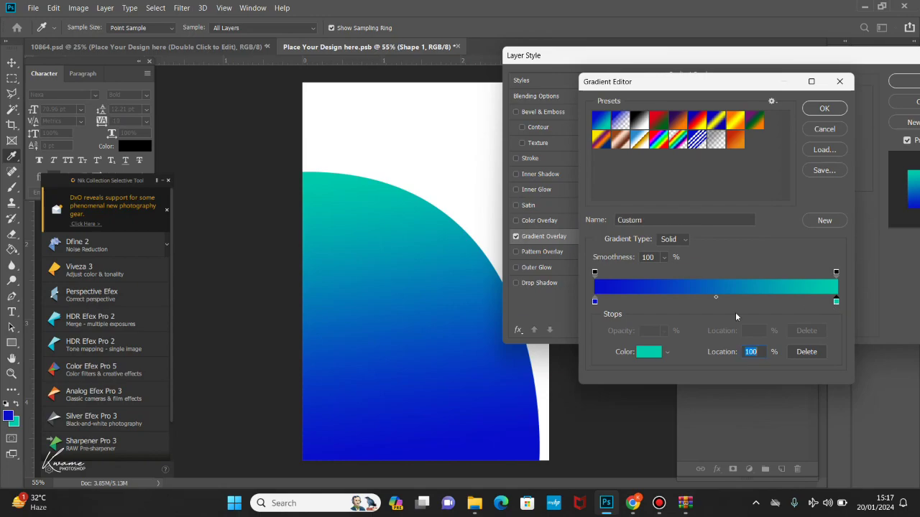
left_click(654, 353)
left_click_drag(760, 199, 756, 183)
left_click(855, 109)
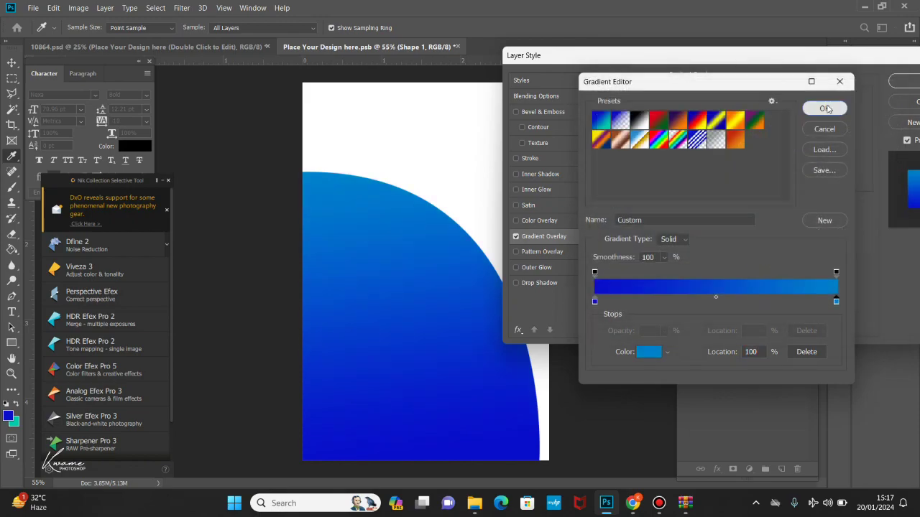
left_click(821, 105)
left_click(904, 83)
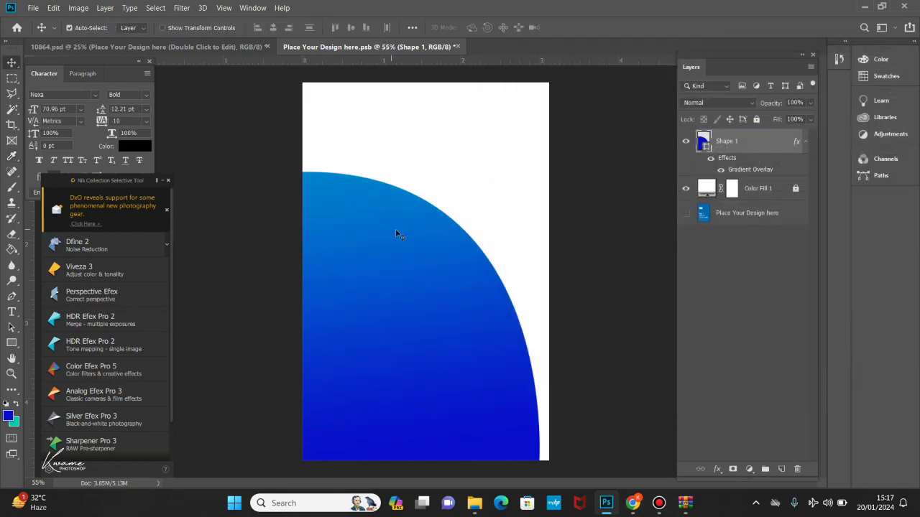
- Draw a large blue circle with the Ellipse Tool over the top of the curve
left_click(11, 349)
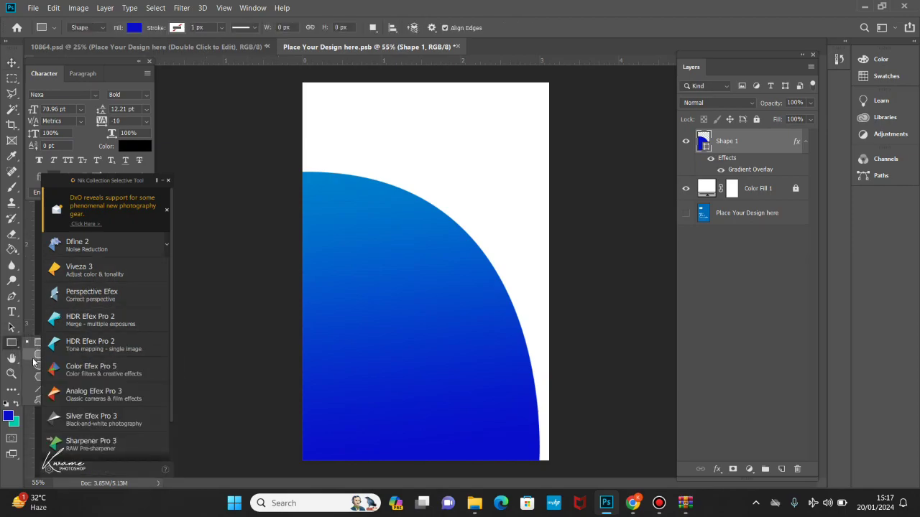
left_click(170, 180)
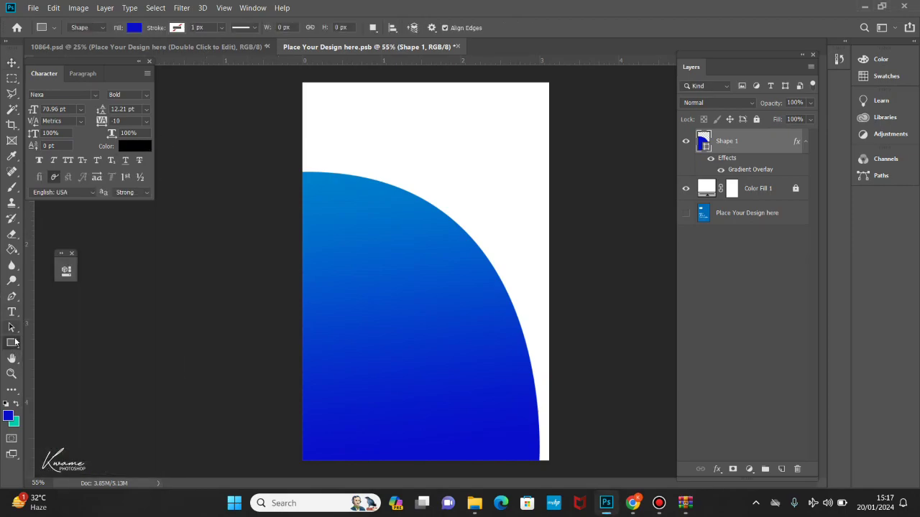
right_click(14, 343)
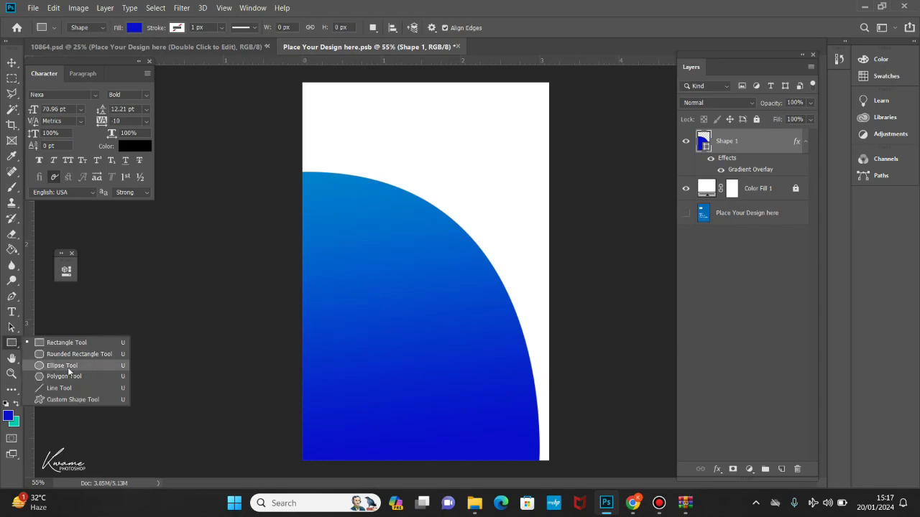
left_click(68, 366)
left_click_drag(335, 129, 343, 141)
left_click_drag(381, 209, 511, 299)
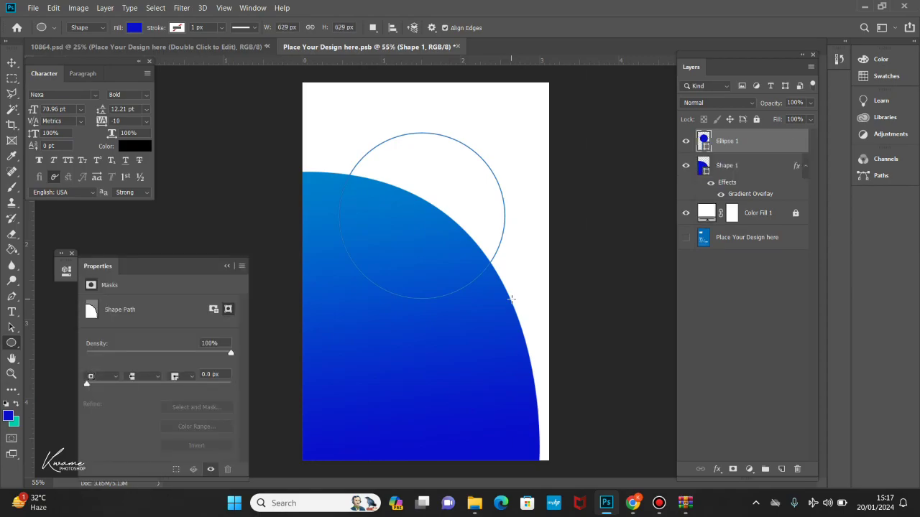
- Shrink the circle slightly, position it over the curve's top edge, then show the Id folder
left_click(10, 63)
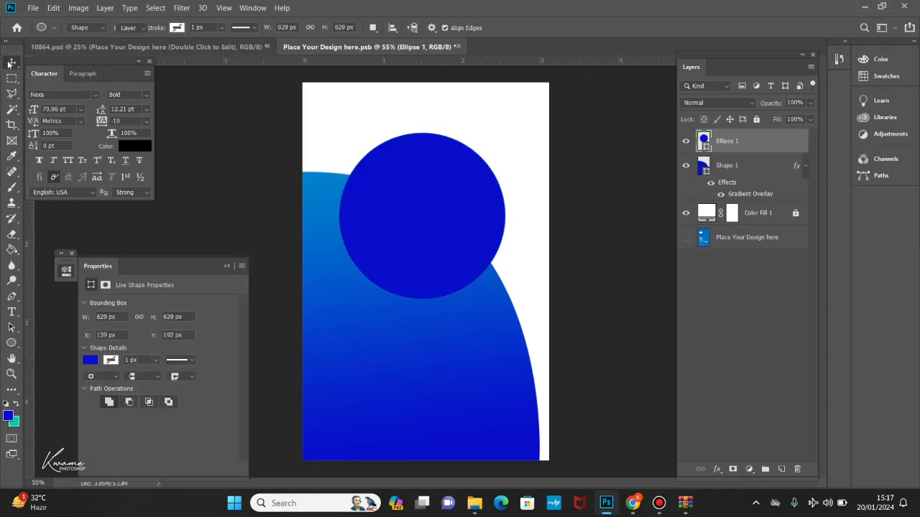
left_click_drag(446, 198, 421, 191)
left_click_drag(419, 185, 419, 176)
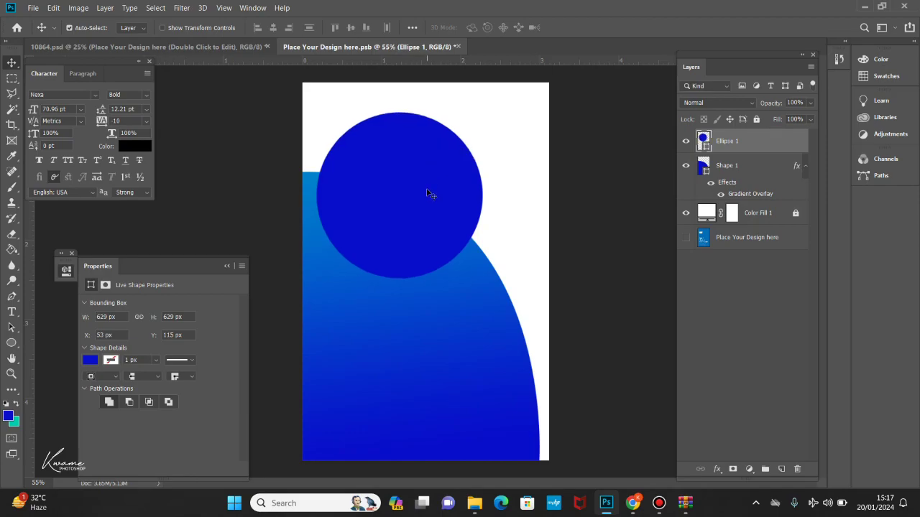
key("ctrl+t")
left_click_drag(483, 272, 465, 247)
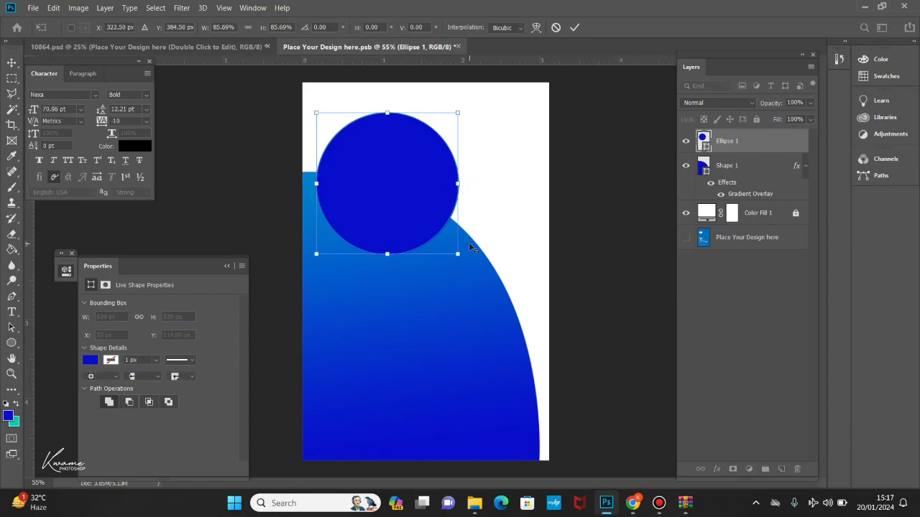
key("Return")
left_click_drag(436, 208, 443, 225)
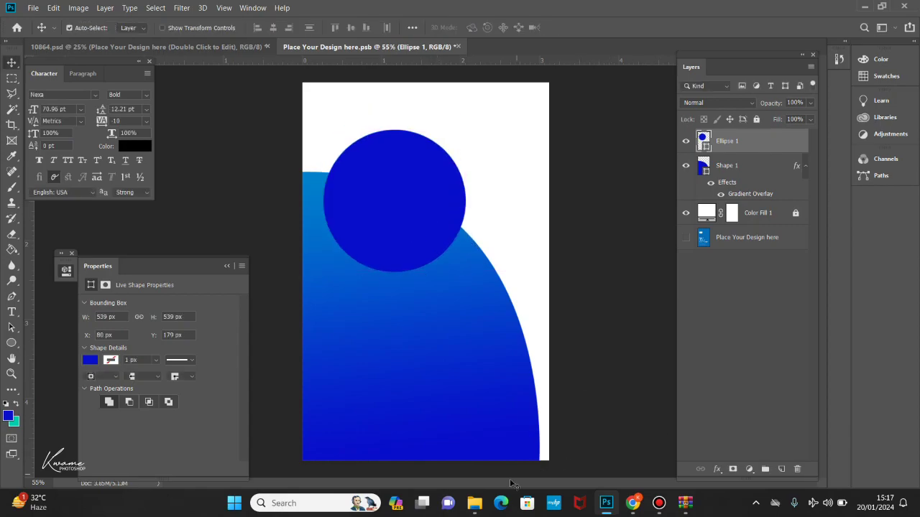
left_click(475, 502)
key("super+Down")
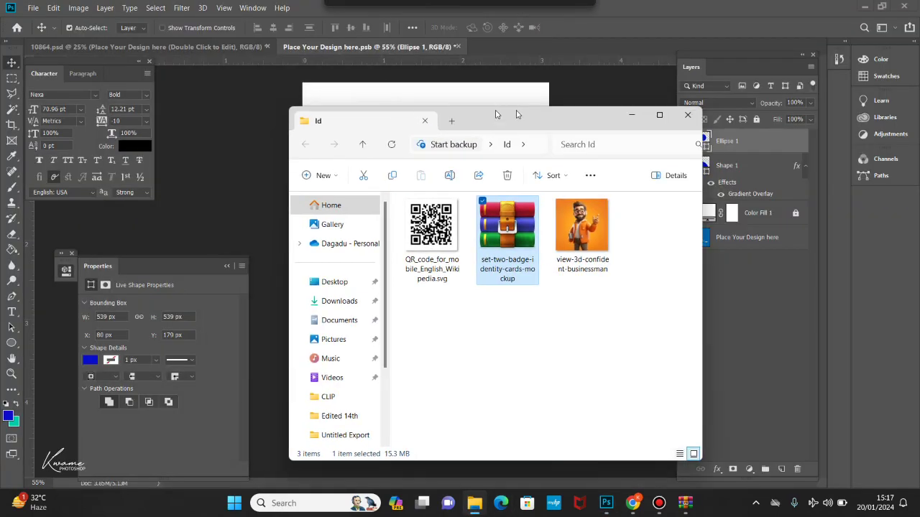
- Place the view-3d-confident-businessman image onto the card as a layer above the circle
left_click(710, 219)
left_click(336, 207)
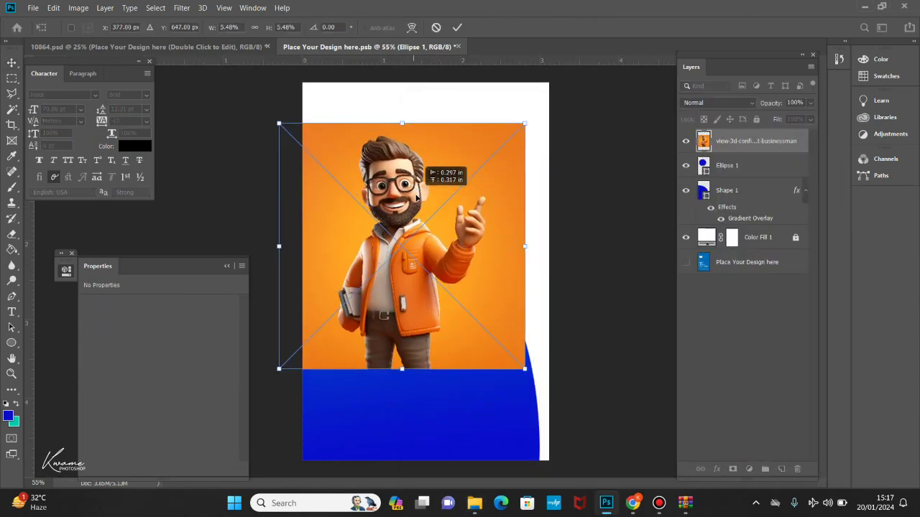
key("Return")
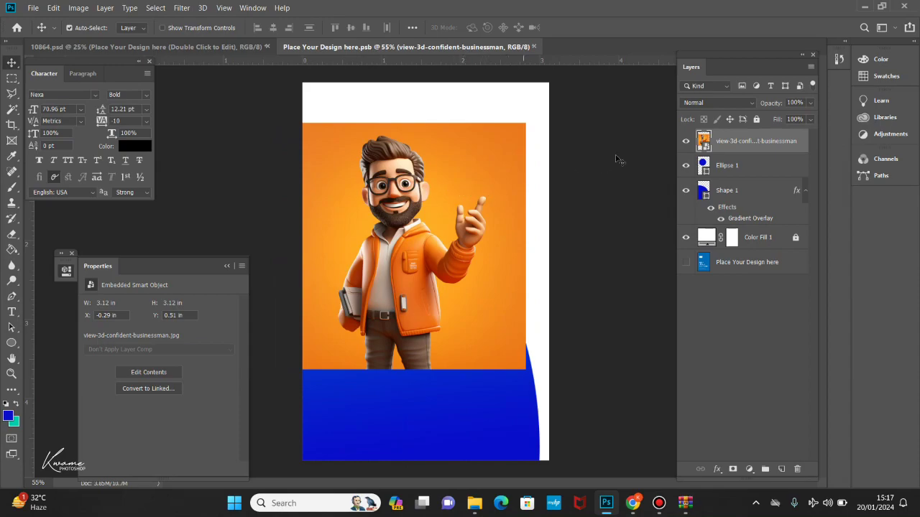
- Clip the businessman image to Ellipse 1 and enlarge it to about 3.47 in
right_click(768, 143)
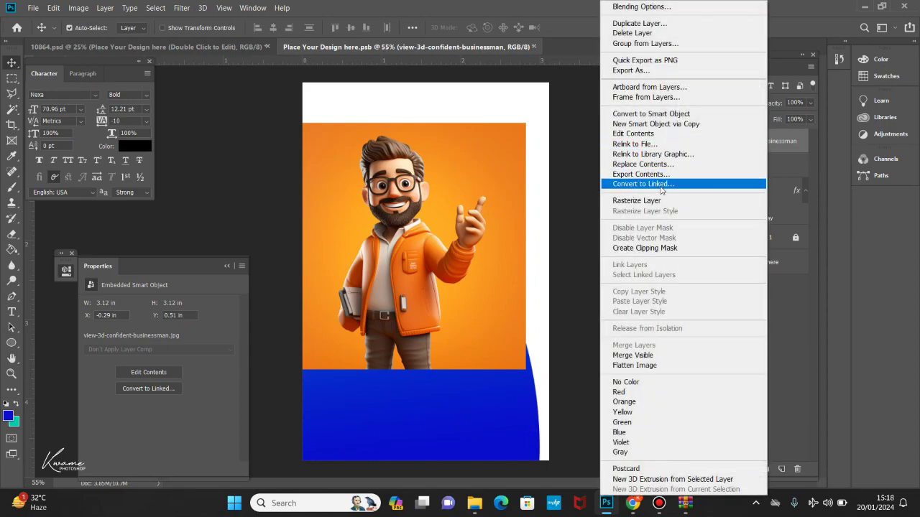
left_click(645, 249)
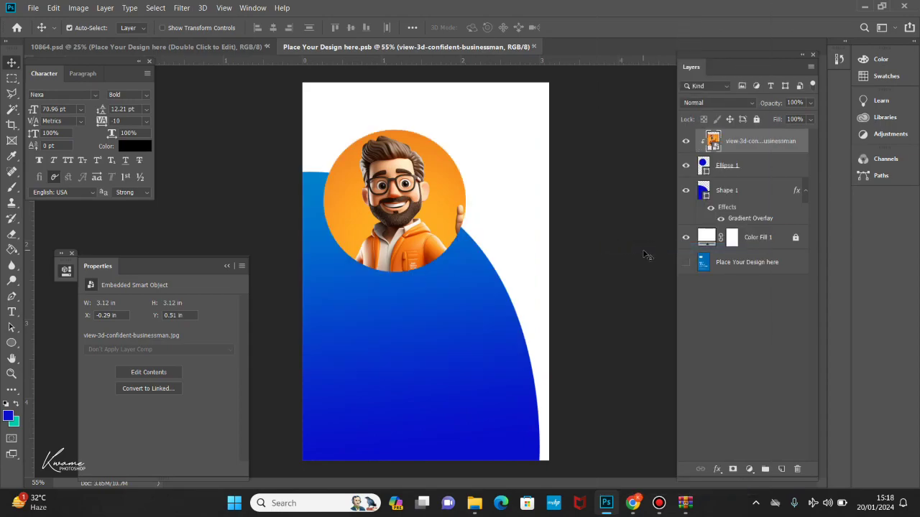
left_click_drag(383, 216, 394, 214)
key("ctrl+t")
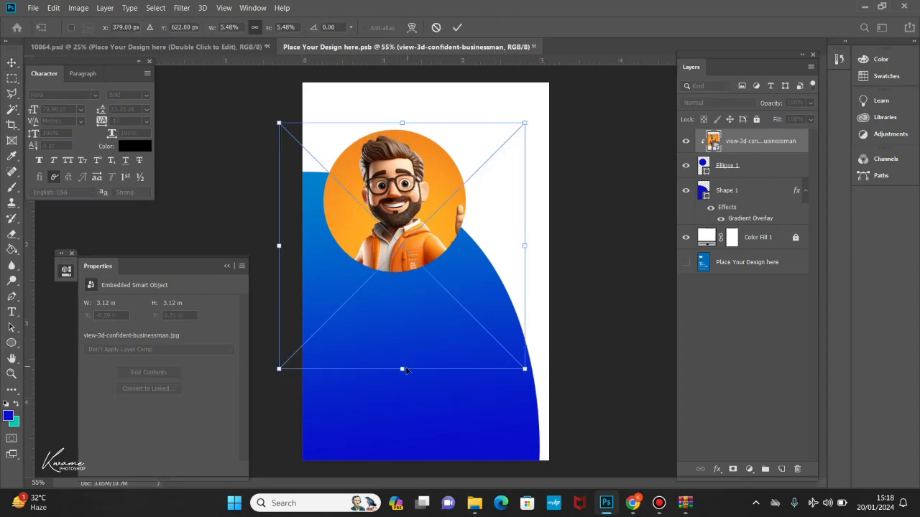
left_click_drag(403, 370, 404, 395)
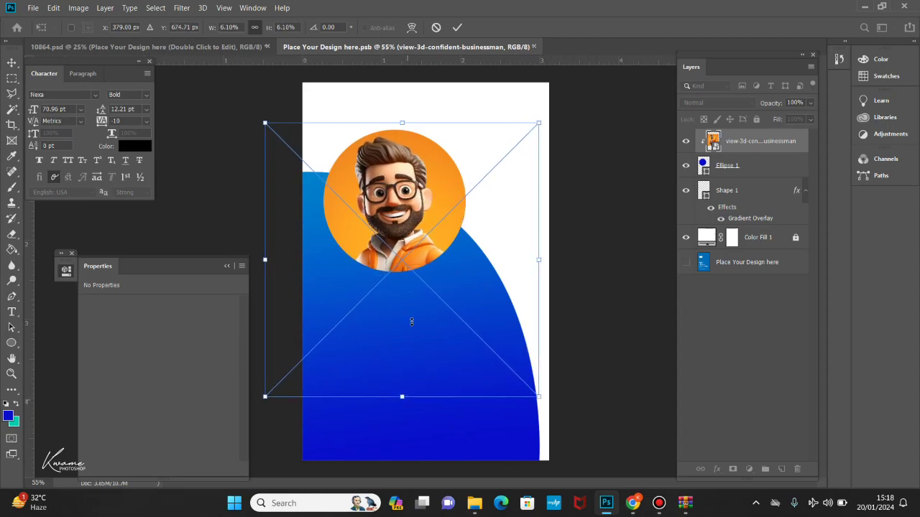
key("Return")
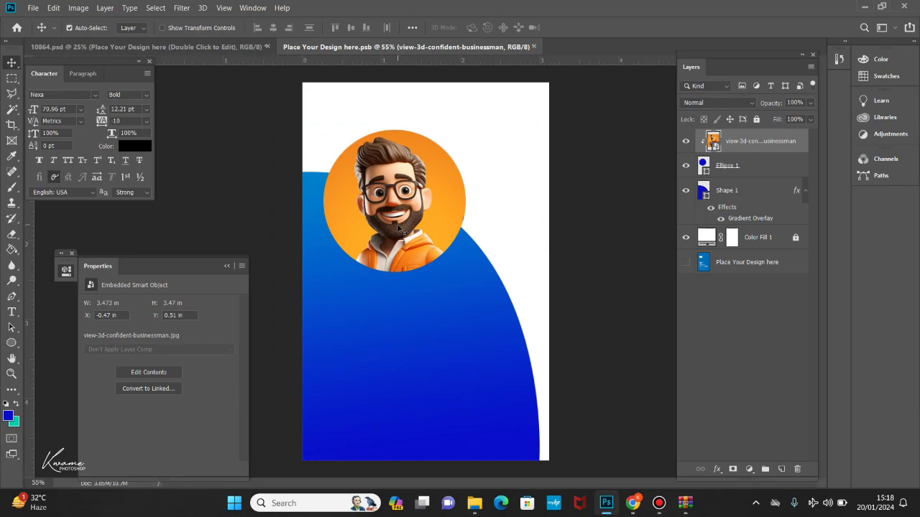
key("Right")
key("Right")
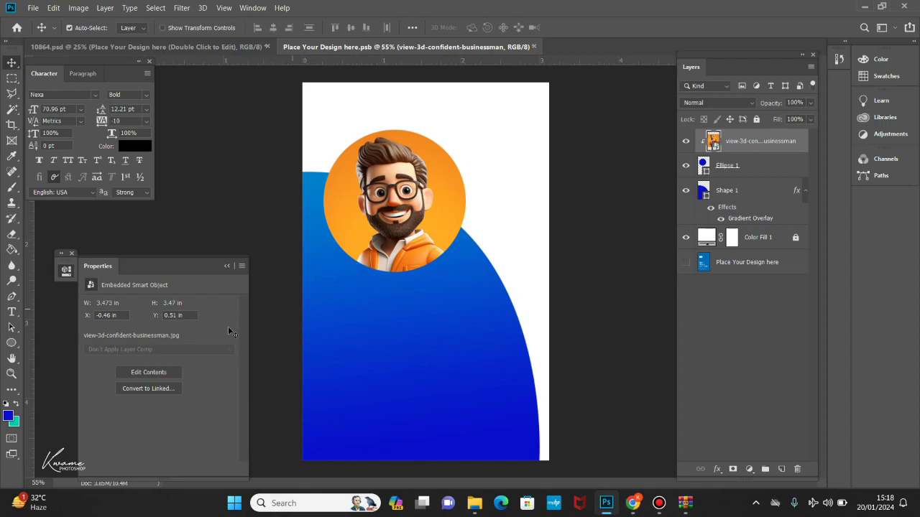
left_click(12, 312)
- Type the first name as a new text line below the portrait
left_click(329, 319)
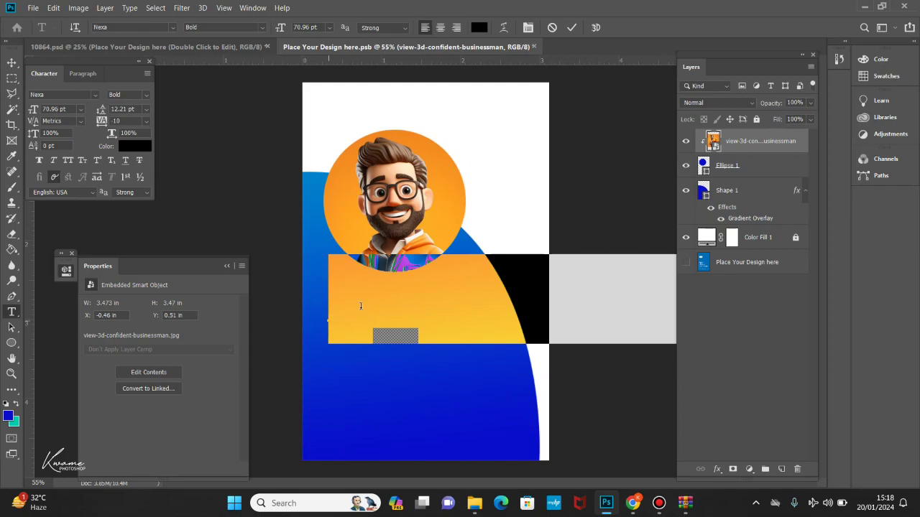
type("Kwsm")
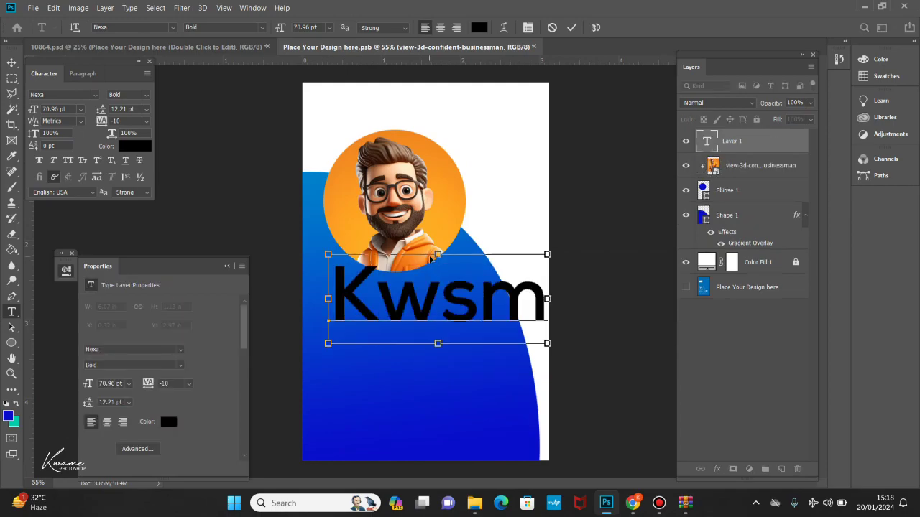
key("ctrl+a")
type("Kwam")
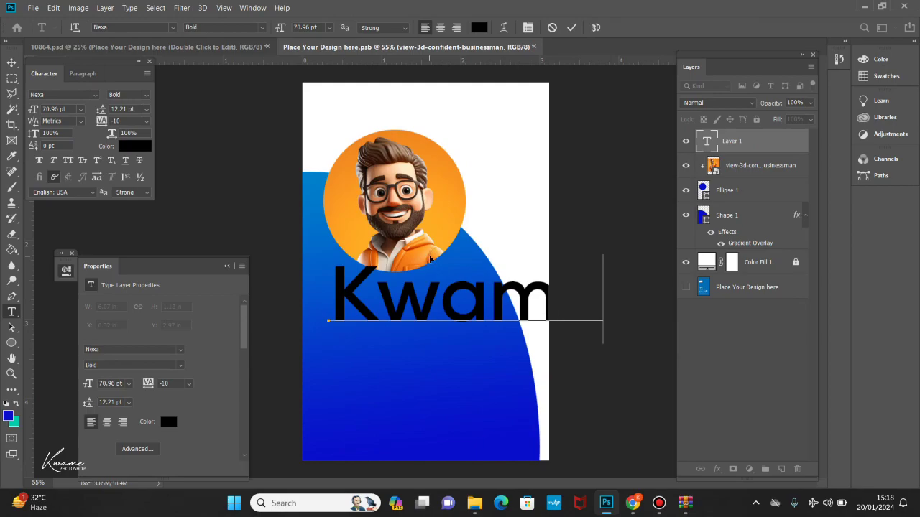
key("ctrl+a")
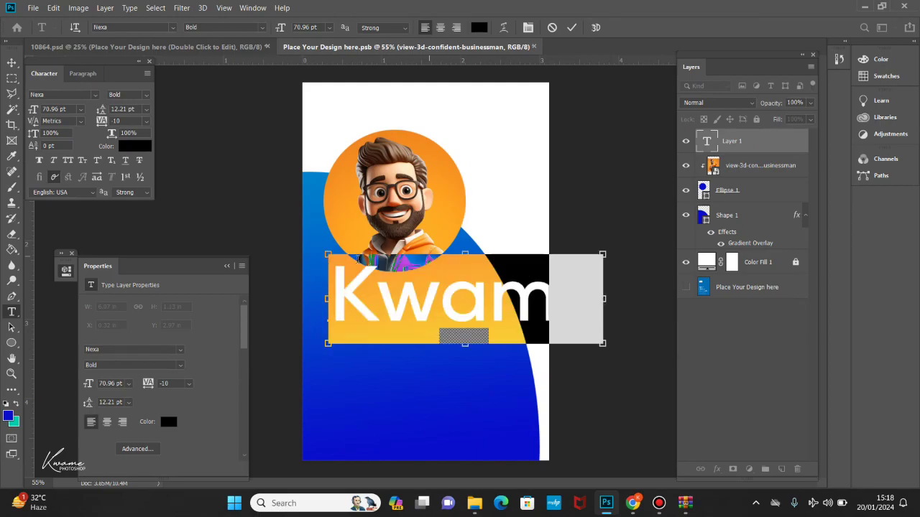
- Format the name in Nexa Bold 39.96 pt, 5.21 pt leading, white #ffffff, -90 tracking
left_click_drag(277, 29, 253, 46)
left_click_drag(102, 112, 102, 122)
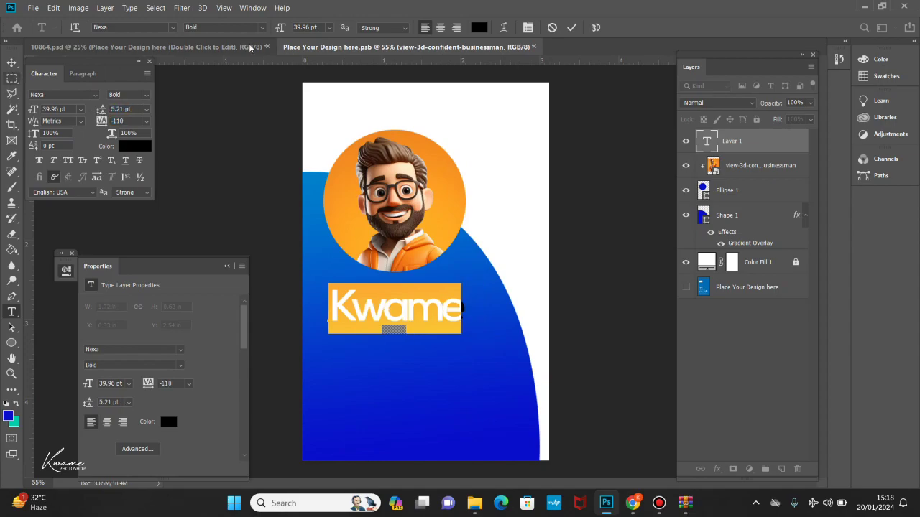
left_click(478, 27)
left_click(494, 132)
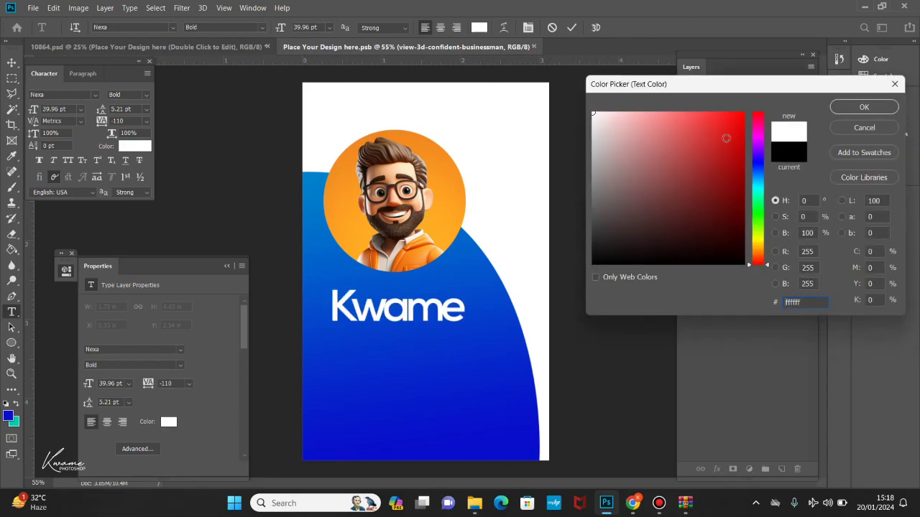
left_click(839, 110)
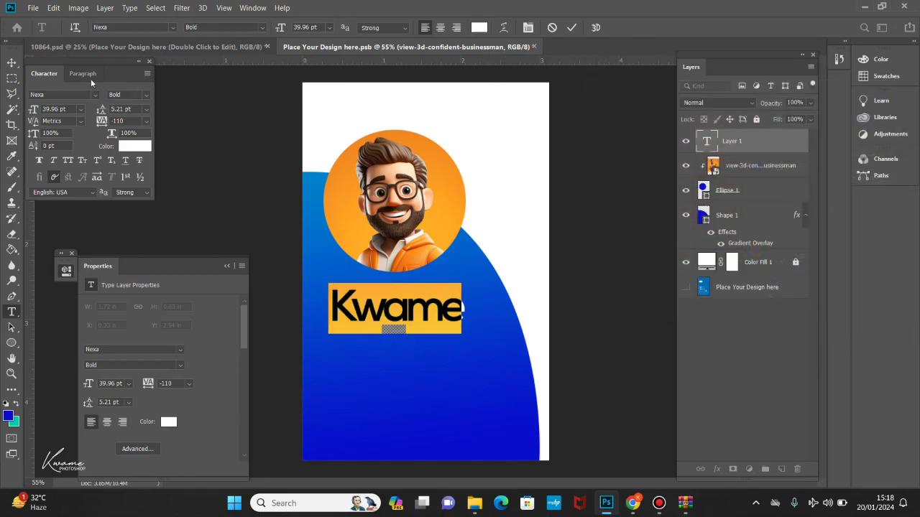
left_click_drag(102, 122, 108, 122)
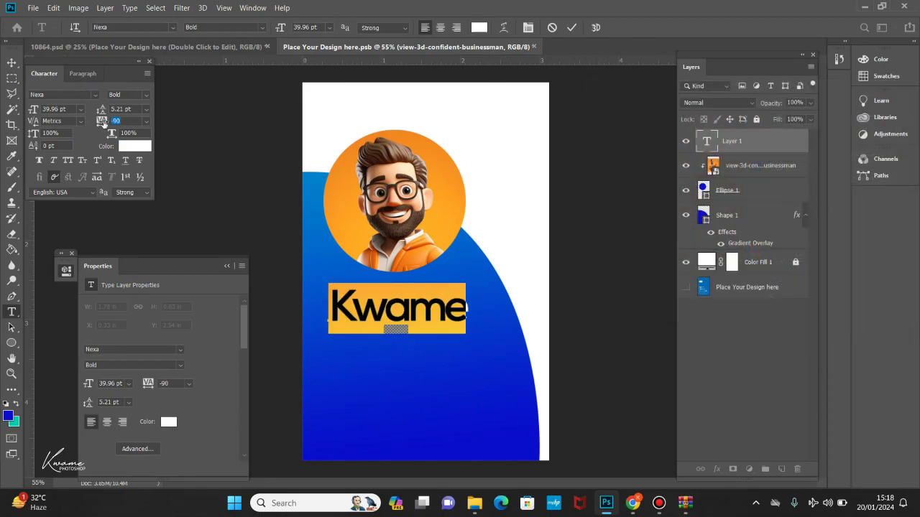
- Move the name up and left so it sits just under the portrait
left_click(12, 65)
left_click_drag(401, 317, 395, 302)
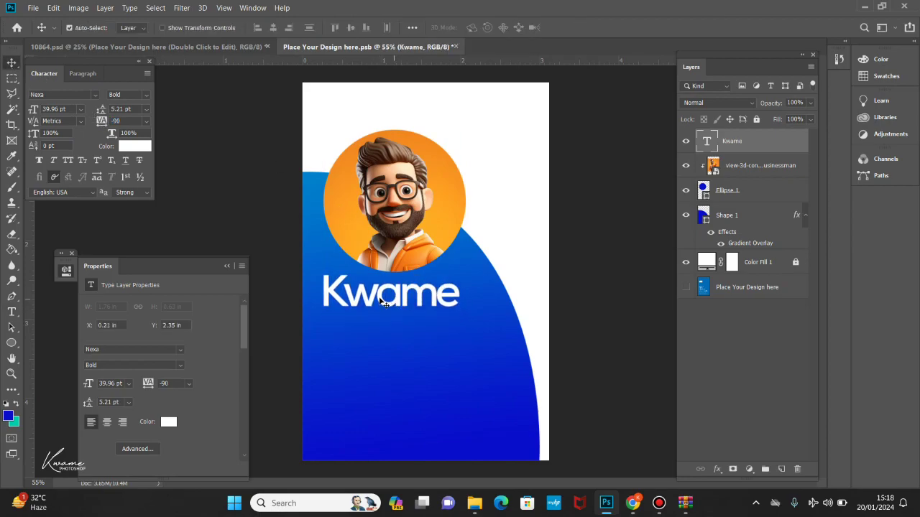
left_click(11, 313)
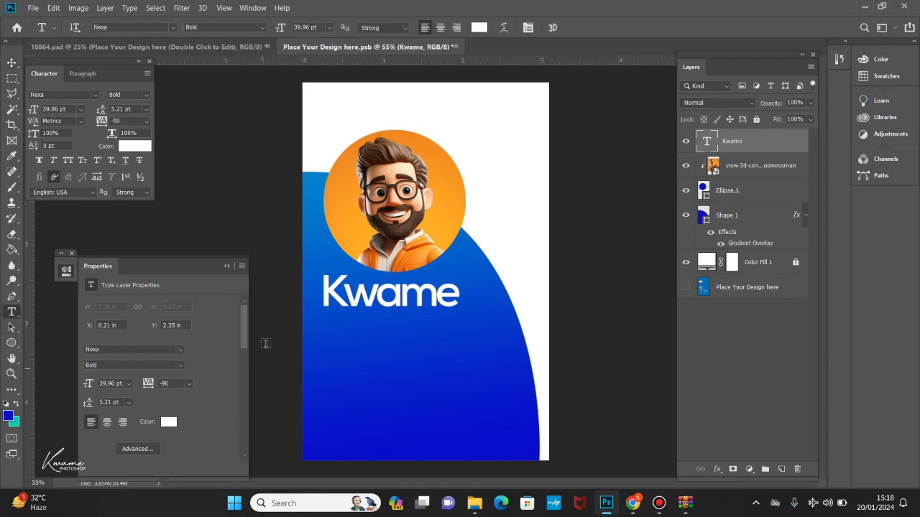
- Type the surname on a new line below the first name and size it to about 24 pt
left_click(347, 338)
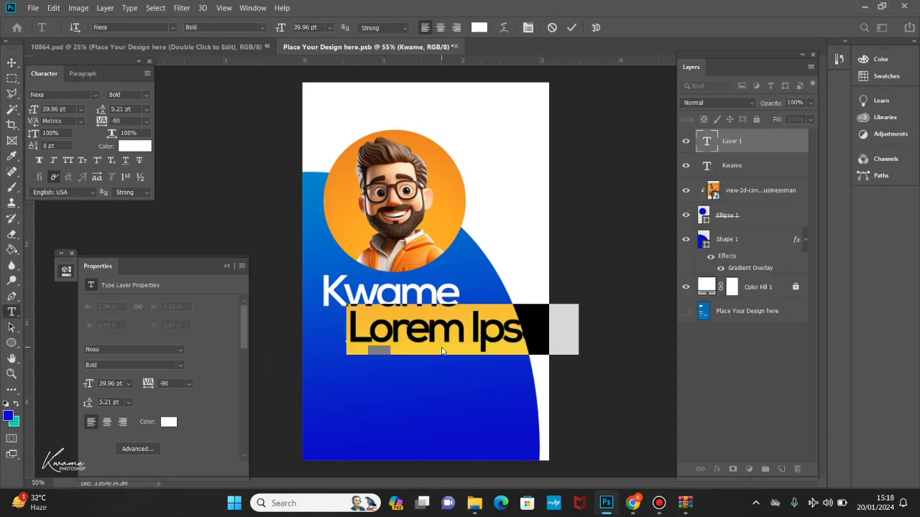
type("A")
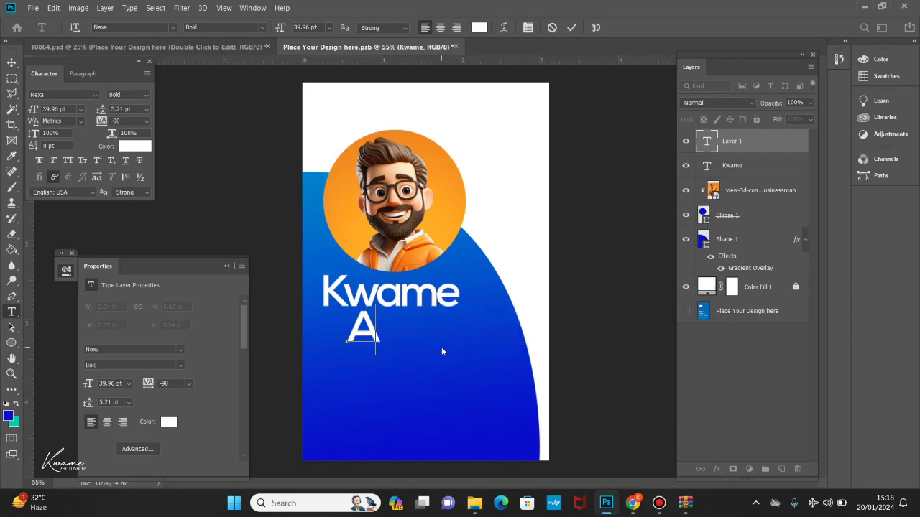
type("nyemed")
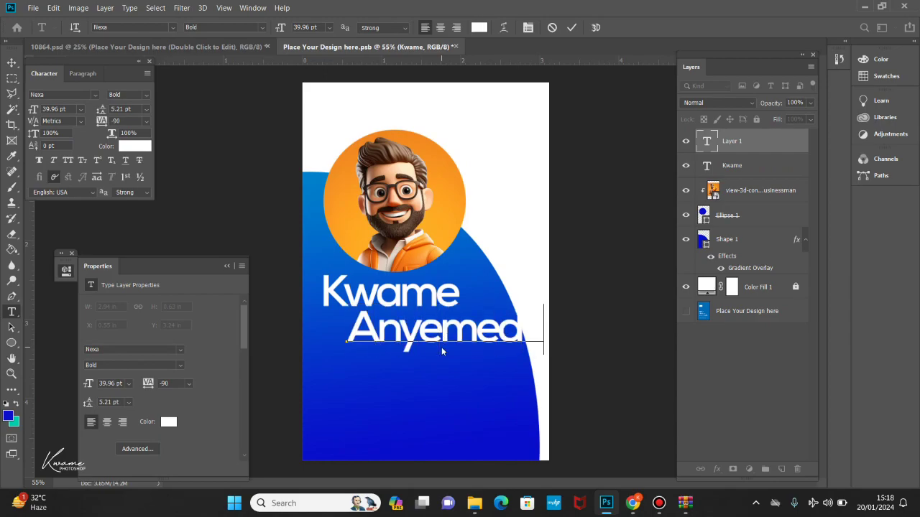
key("ctrl+a")
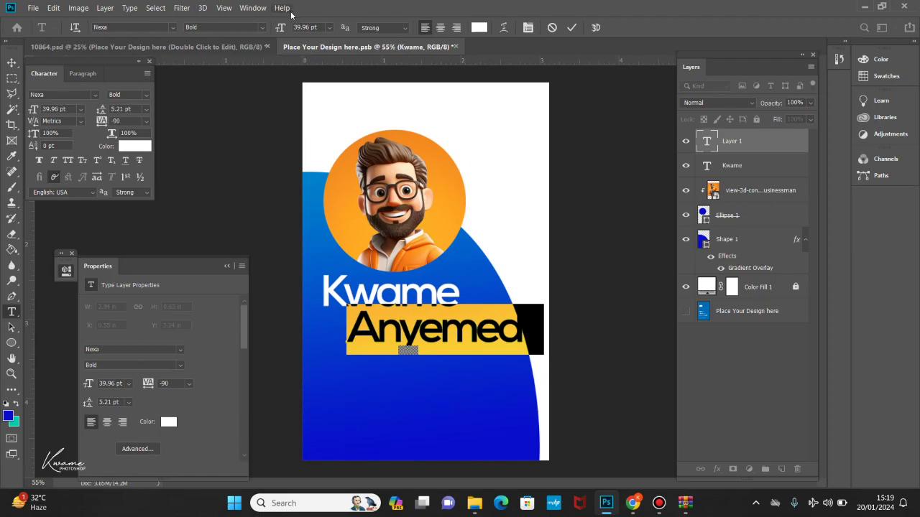
left_click_drag(284, 27, 272, 27)
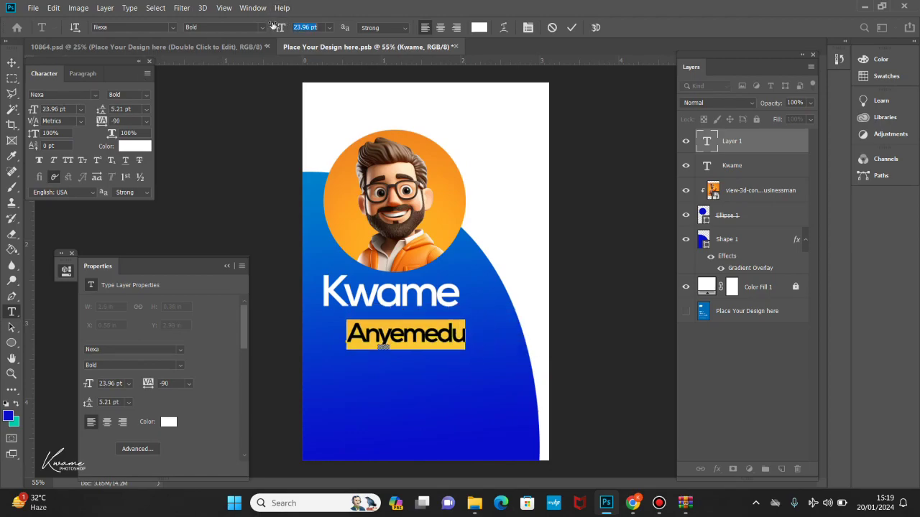
- Position the surname beneath the first name, scale it to 85%, and nudge it down slightly
left_click(11, 64)
left_click_drag(391, 336, 377, 324)
key("ctrl+t")
left_click_drag(442, 332, 405, 314)
key("Return")
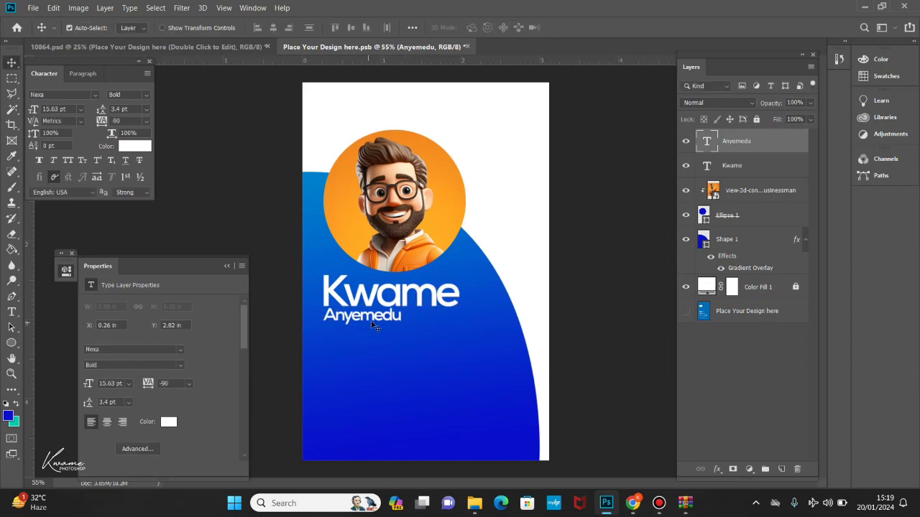
key("Down")
key("Down")
- Duplicate the surname line lower on the card and retype the copy as 'Creative Director'
left_click_drag(366, 316, 365, 346, "alt")
double_click(366, 347)
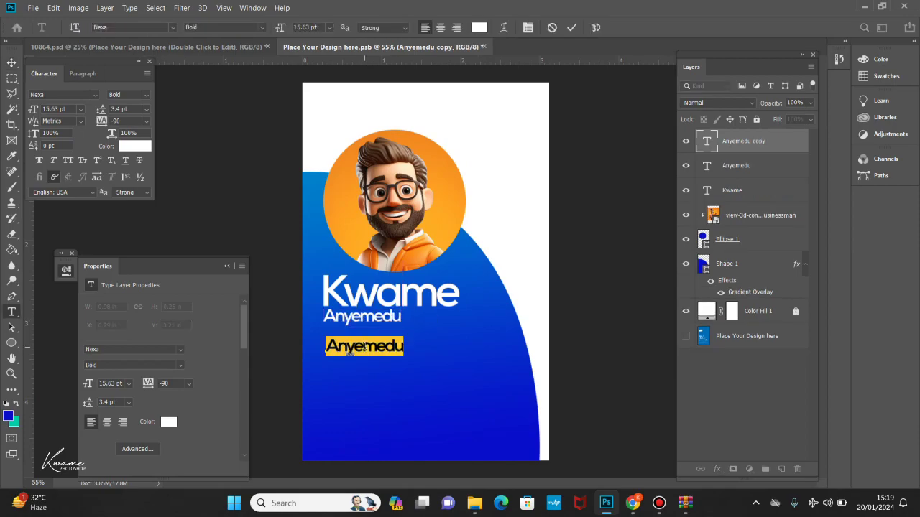
type("Creative Directo")
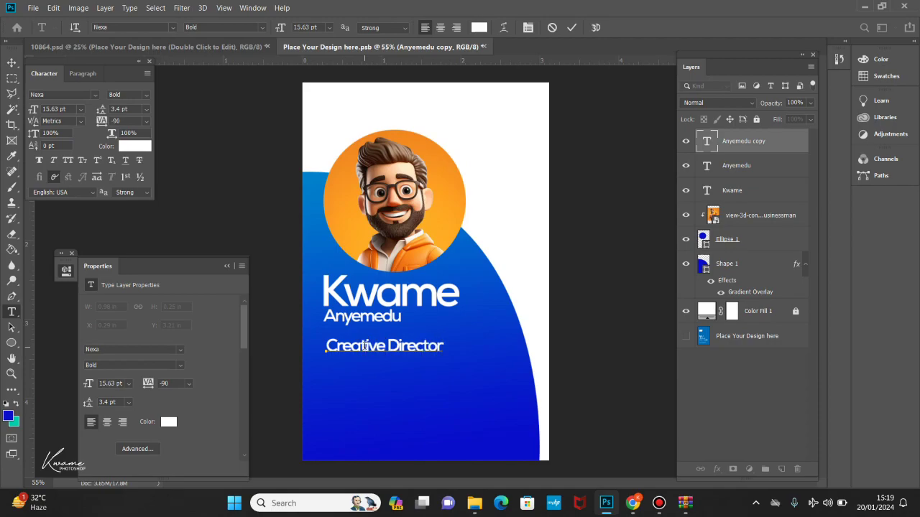
type("r")
key("ctrl+a")
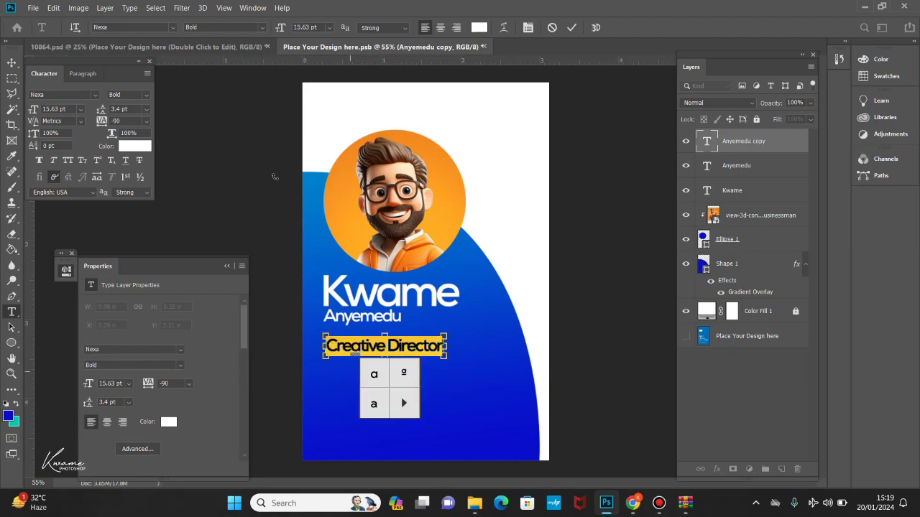
- Change the 'Creative Director' title font from Nexa Bold to Gotham Book and commit the edit
left_click(168, 27)
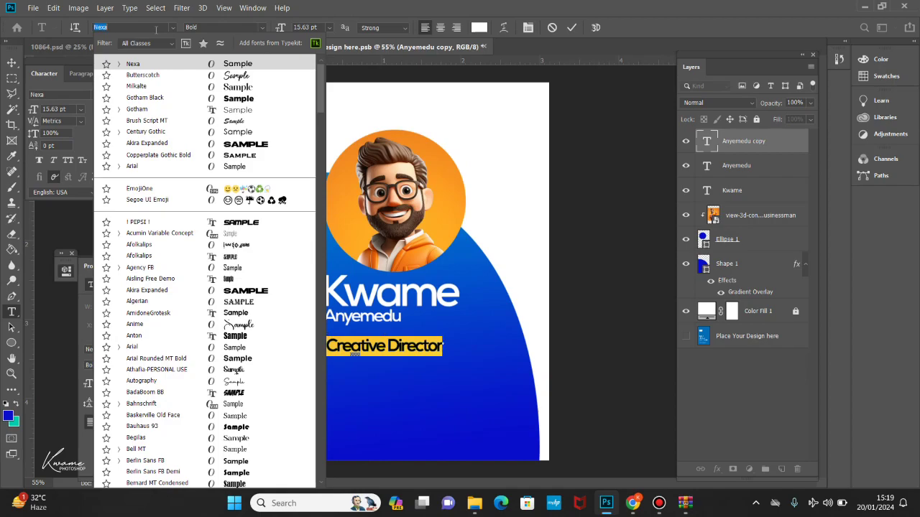
type("nexa")
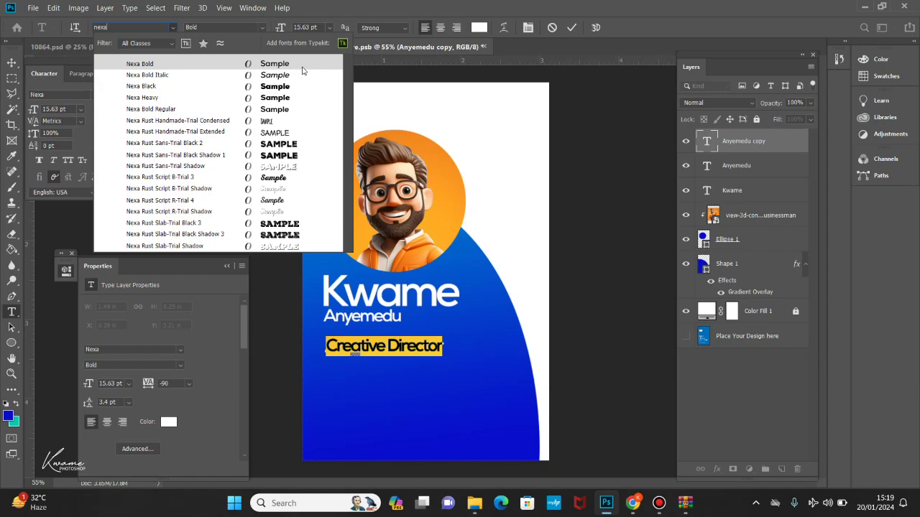
key("Down")
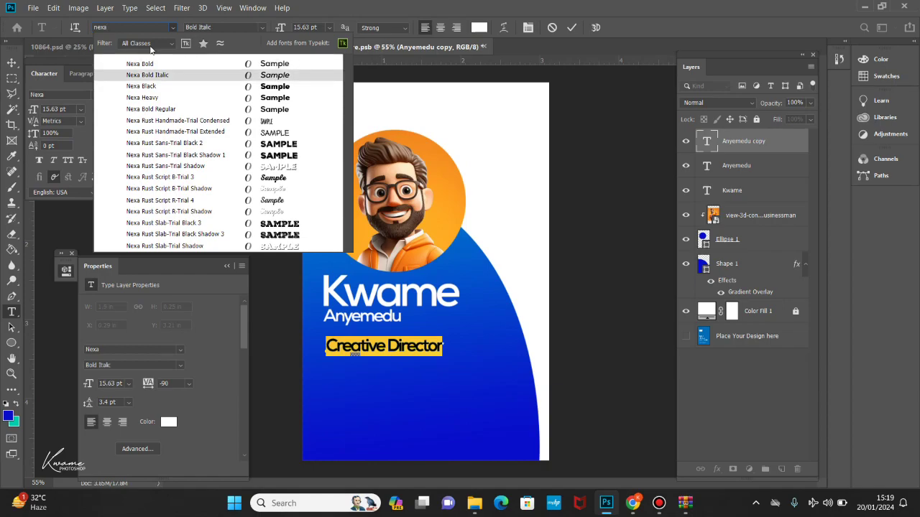
type("mon")
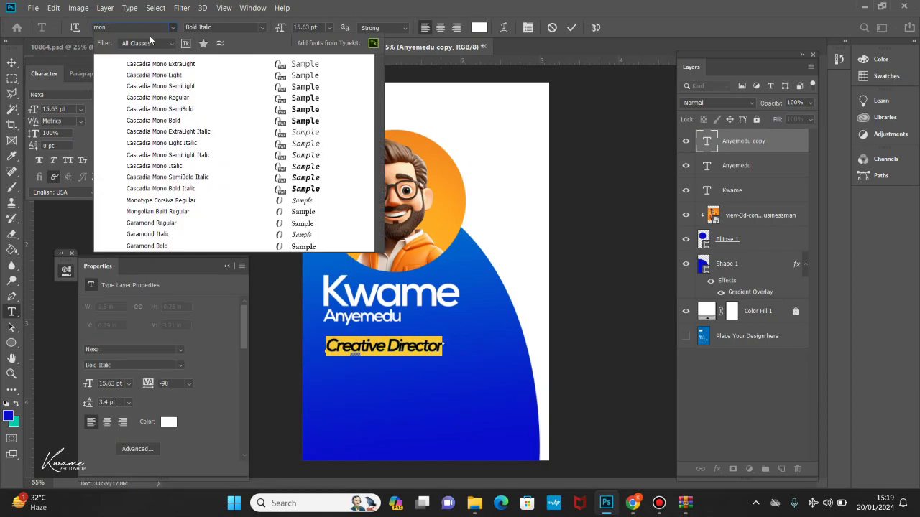
key("BackSpace")
key("BackSpace")
key("BackSpace")
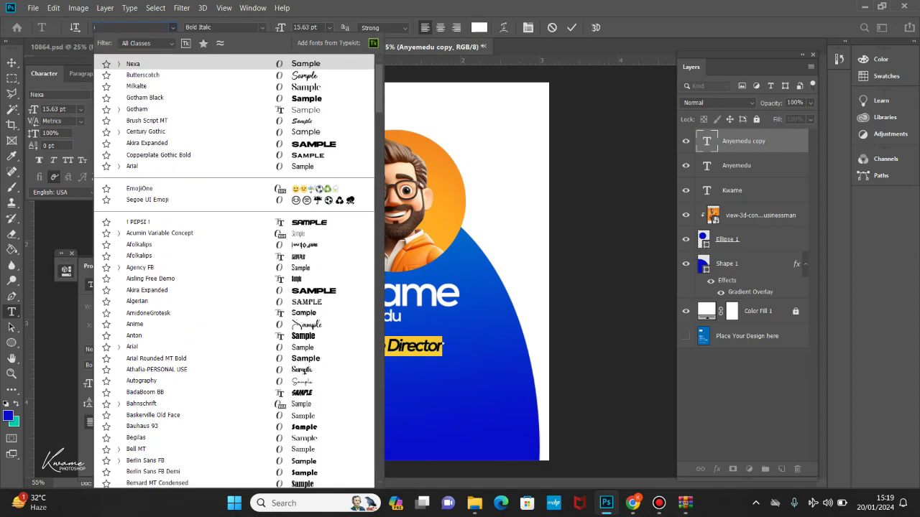
type("gotham")
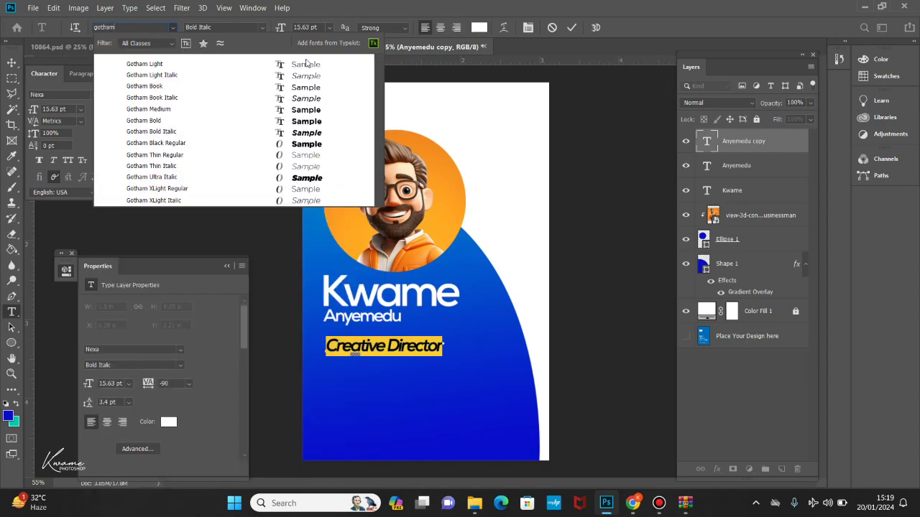
left_click(316, 86)
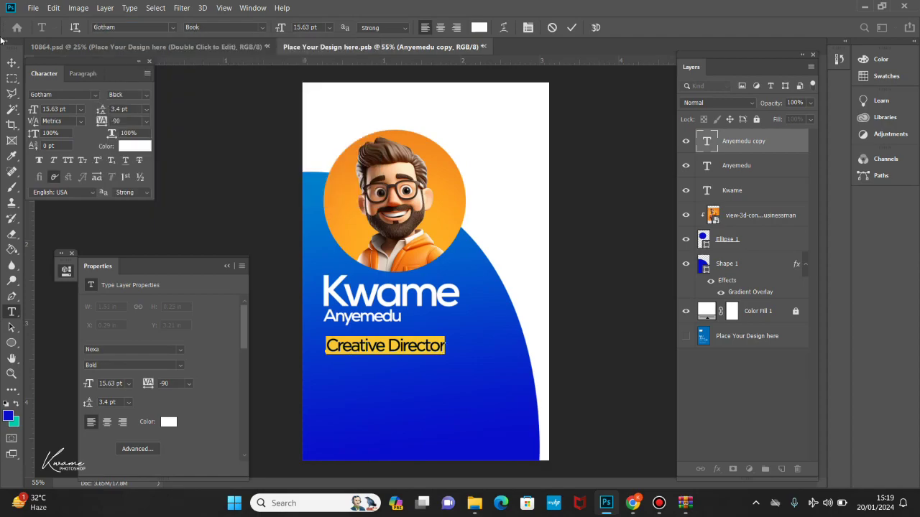
key("ctrl+h")
key("ctrl+t")
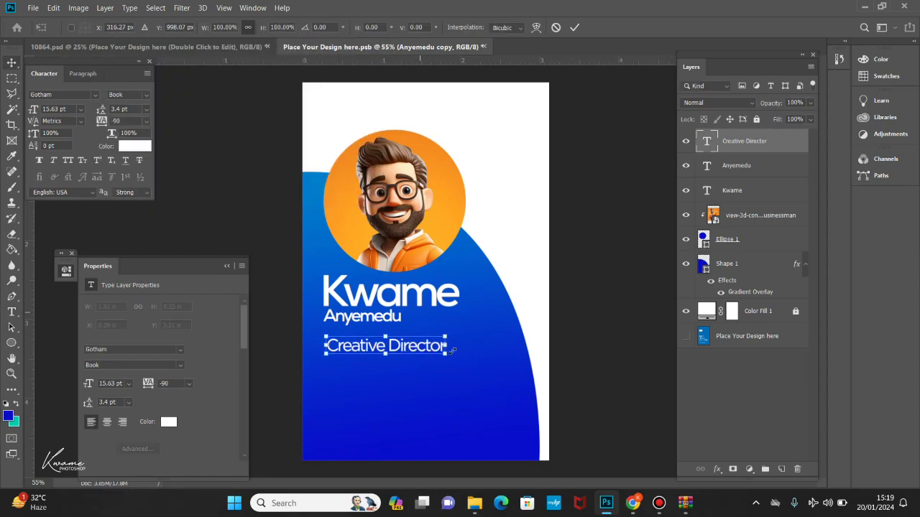
- Scale the title to 65% (about 10.33 pt) and set its tracking to -70
left_click_drag(453, 350, 406, 343)
key("Return")
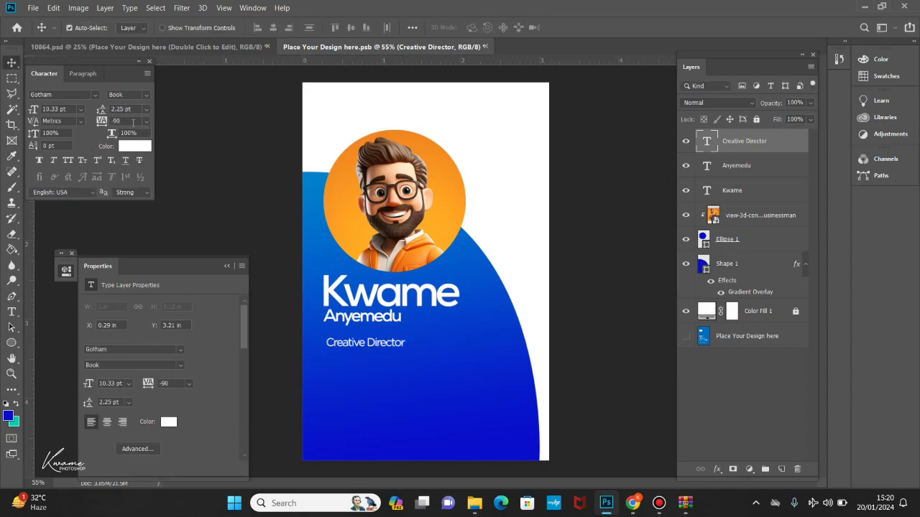
mouse_move(101, 120)
left_mouse_down()
mouse_move(123, 121)
mouse_move(95, 120)
left_mouse_up()
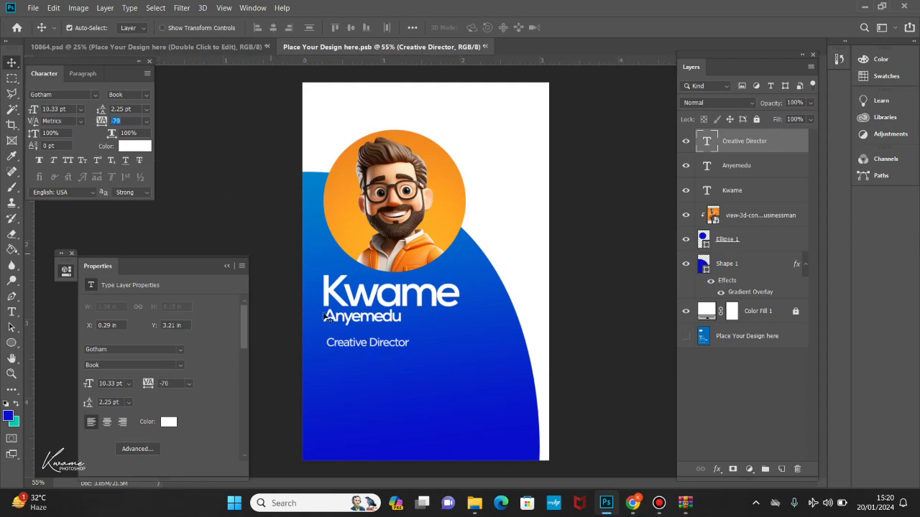
double_click(379, 342)
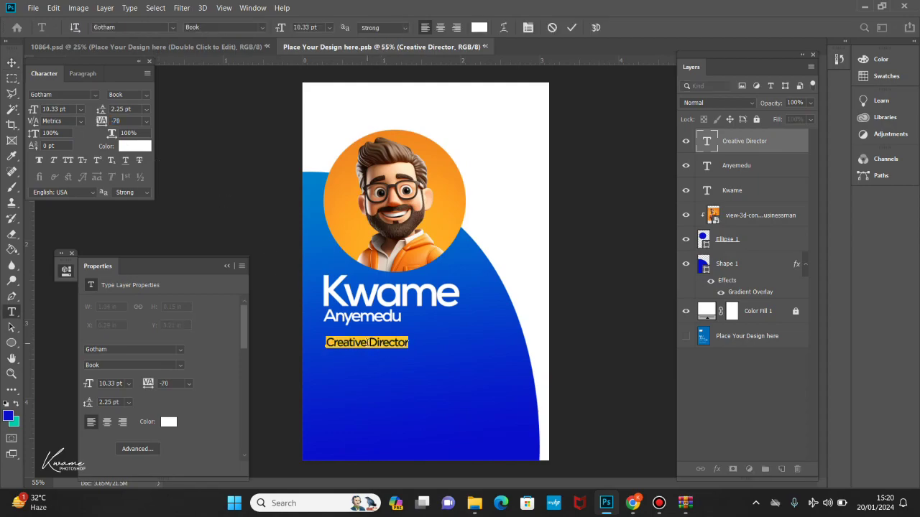
left_click(11, 62)
scroll(363, 349, "up", 4)
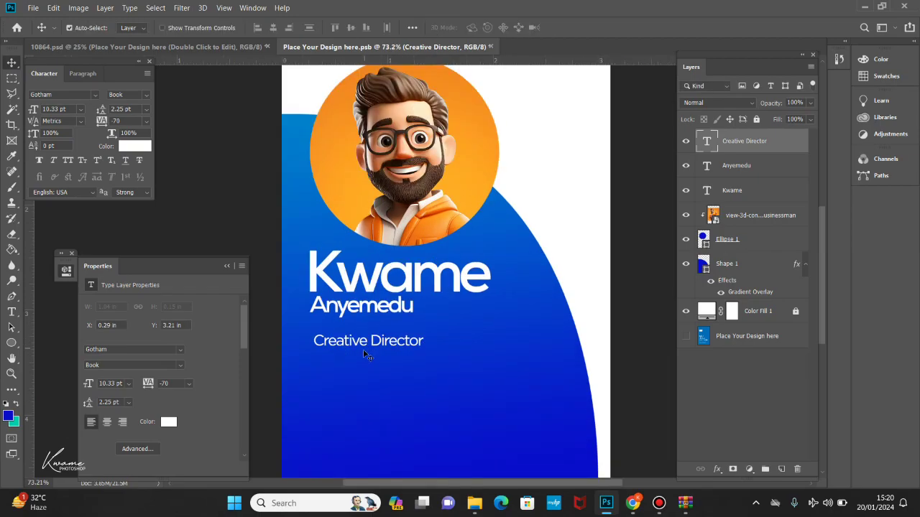
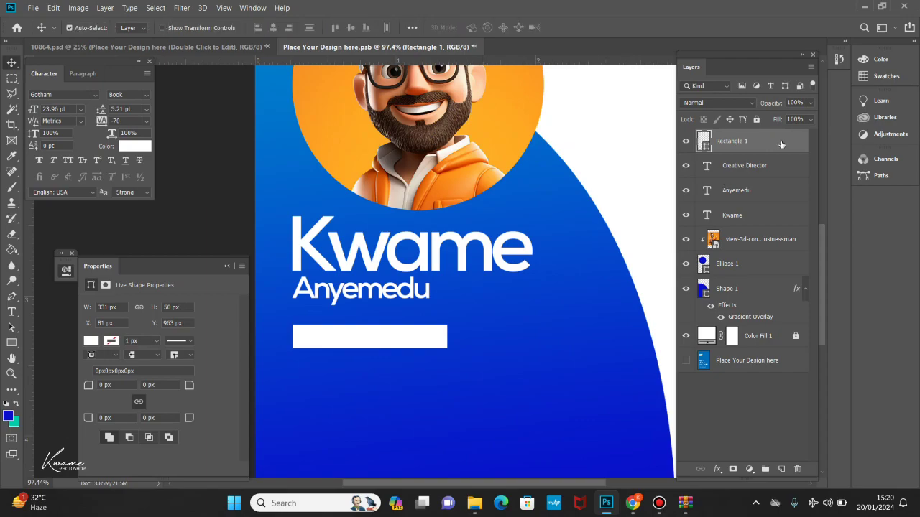
- Select the 'Creative Director' title layer above the white bar
left_click(744, 141)
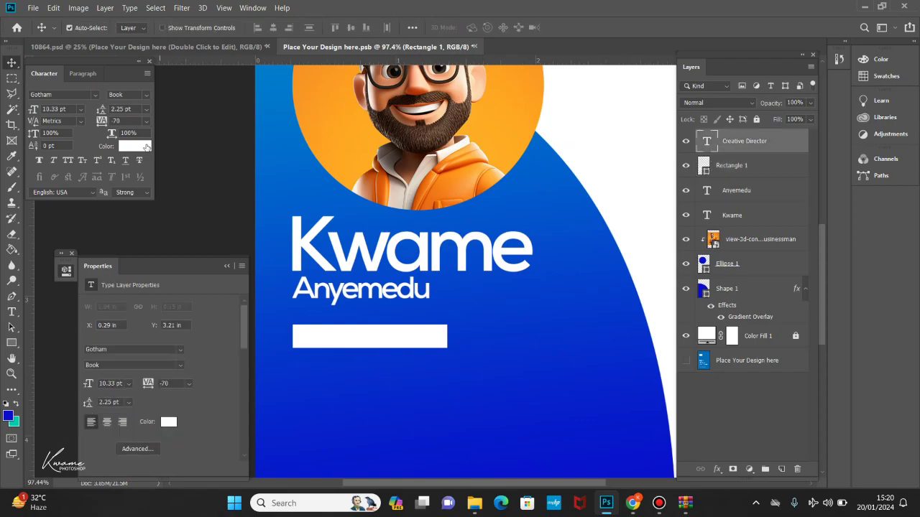
- Colour the Creative Director title with the card's blue, 0534cb, sampled by eyedropper
left_click(135, 146)
left_click(352, 351)
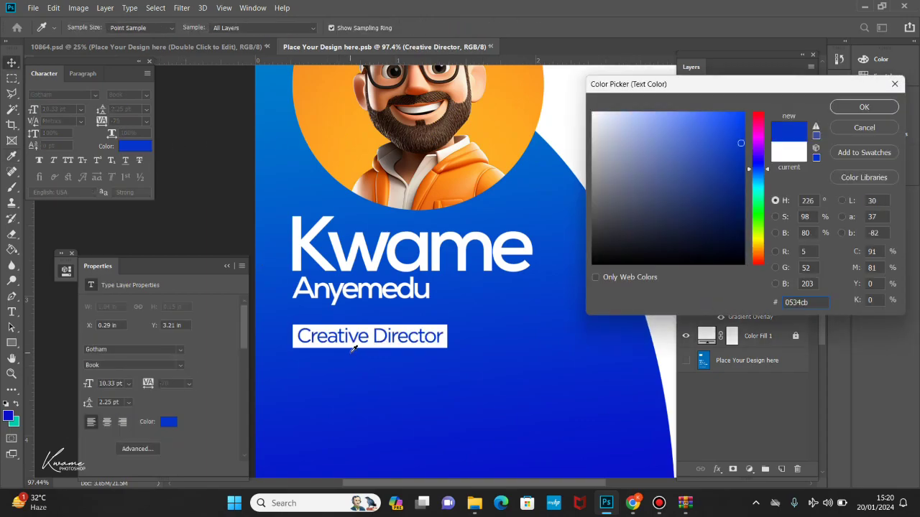
key("Return")
- Lock All on the curved blue Shape 1 and the portrait layer
key("ctrl+0")
left_click(373, 362)
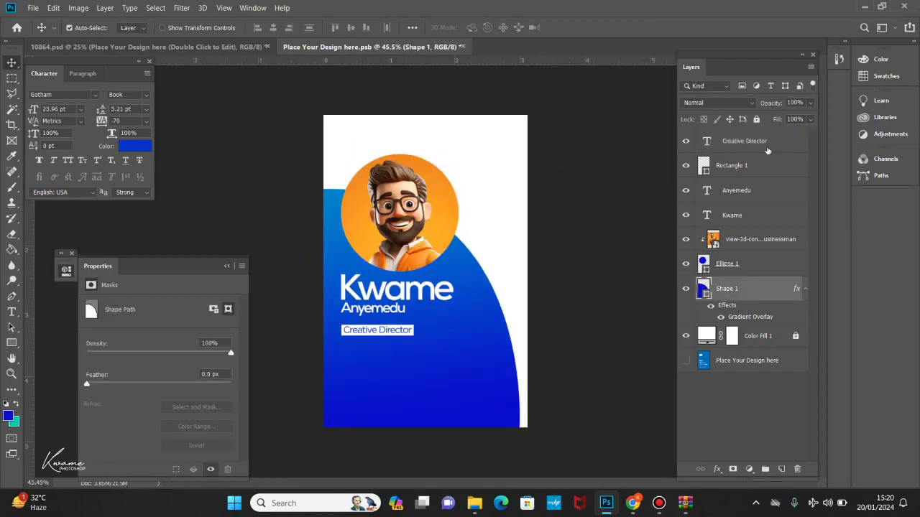
left_click(756, 119)
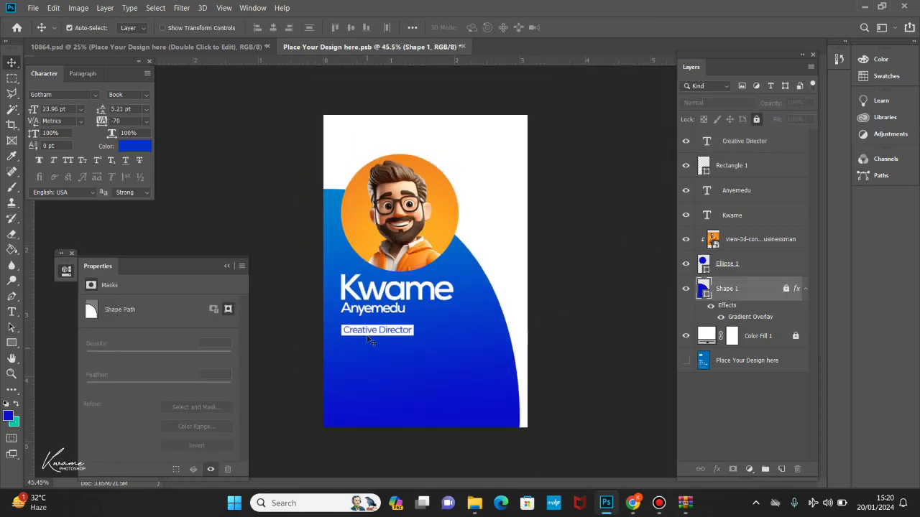
left_click_drag(366, 345, 366, 330)
left_click(761, 240)
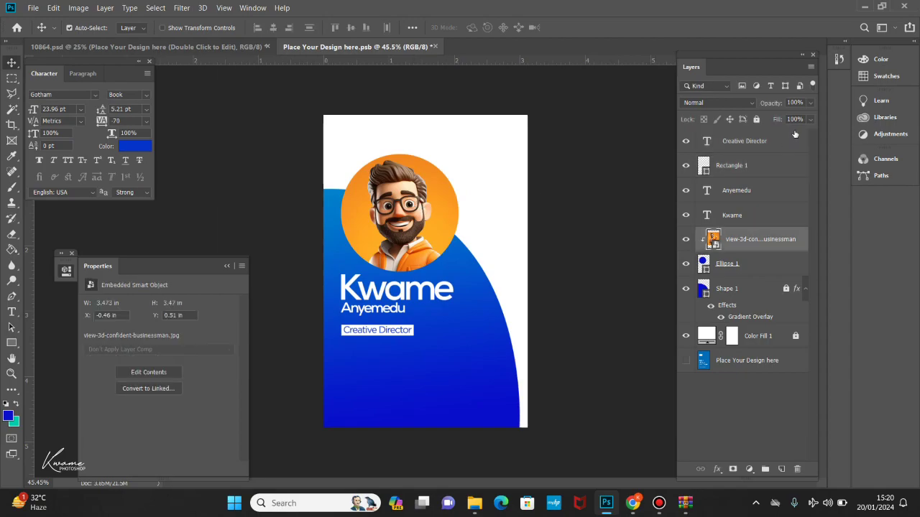
left_click(755, 120)
- Nudge the title and its white bar into place at Y 943 px beneath the name
left_click_drag(376, 349, 380, 327)
key("Up")
key("Up")
key("Up")
key("Up")
key("Up")
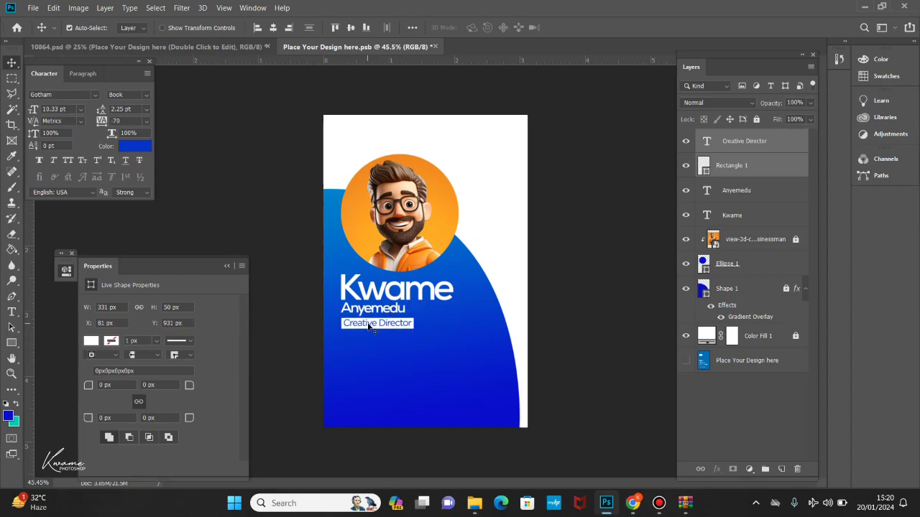
key("Down")
key("Down")
key("Down")
key("Down")
key("Down")
key("Down")
key("Down")
key("Down")
key("Down")
key("Down")
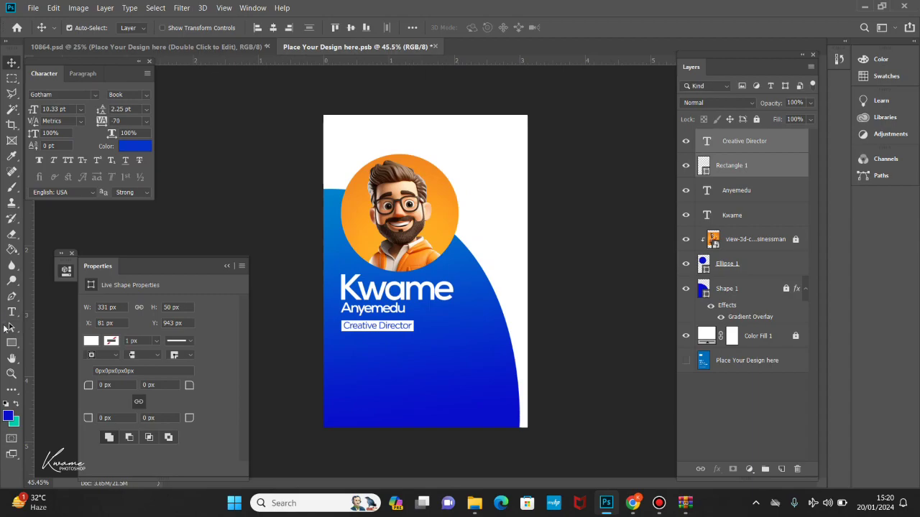
- Drag a paragraph text box of placeholder text below the Creative Director title
left_click(11, 311)
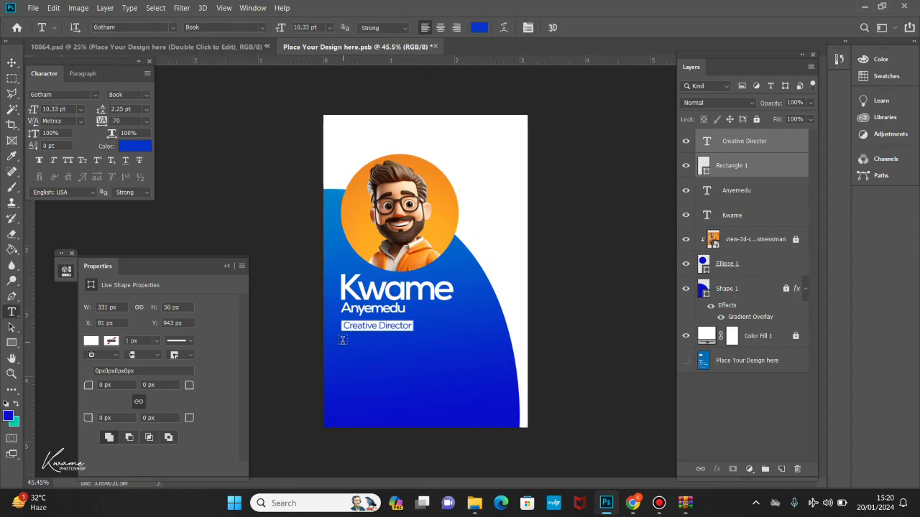
left_click_drag(340, 344, 451, 378)
key("Escape")
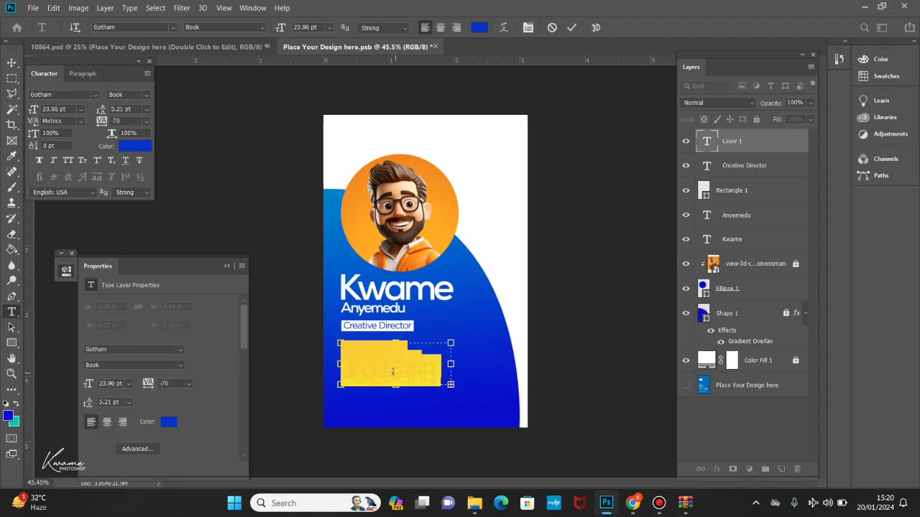
- Set the paragraph to 6.96 pt, white (ffffff), with Auto leading
left_click_drag(286, 29, 275, 27)
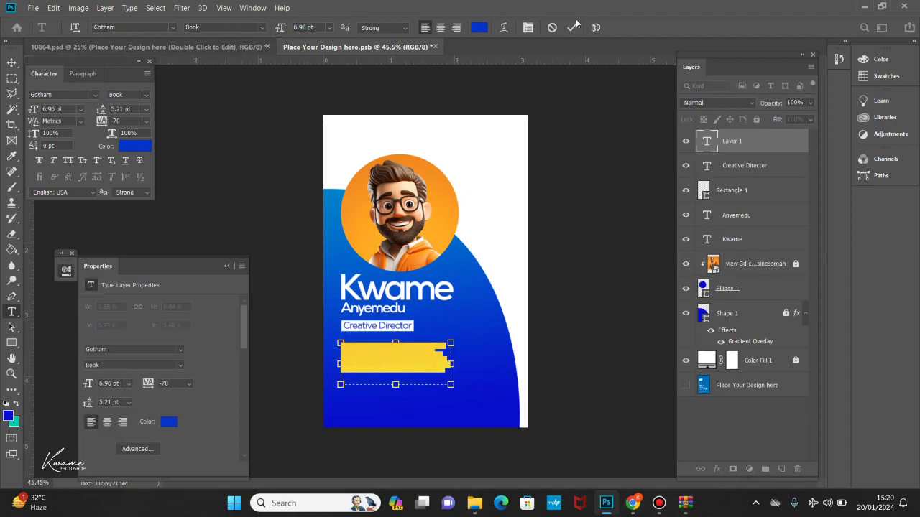
left_click(478, 28)
type("ffffff")
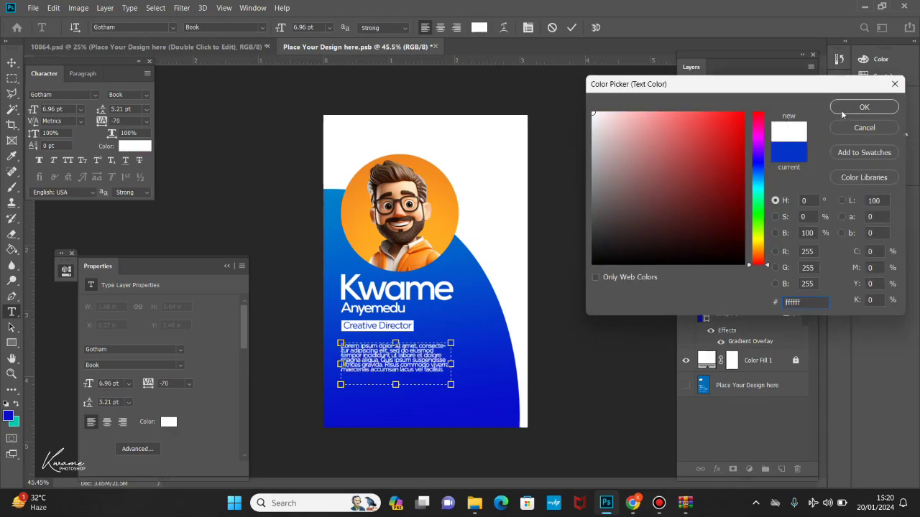
left_click(844, 108)
left_click(146, 110)
left_click(137, 120)
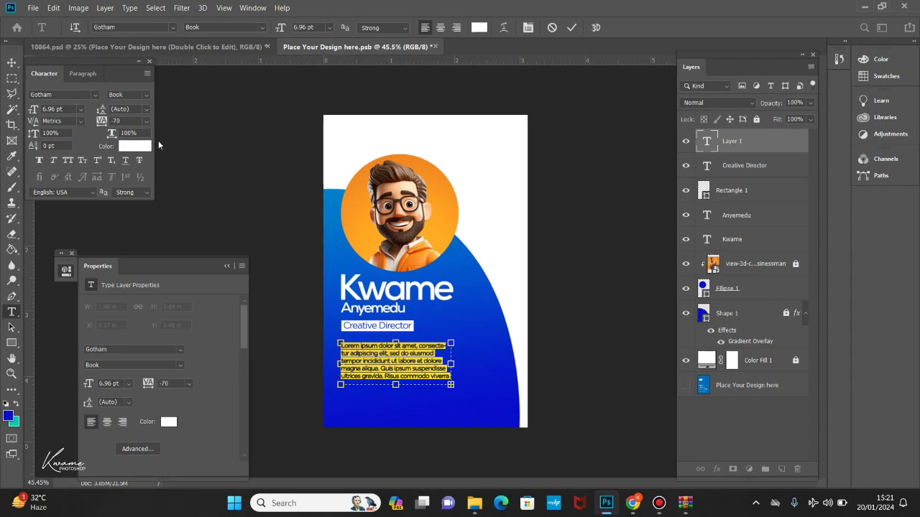
- Widen the text box, trim the placeholder sentence, and apply Justify Last Left
mouse_move(456, 363)
left_mouse_down()
mouse_move(476, 364)
mouse_move(436, 368)
mouse_move(471, 378)
mouse_move(466, 370)
left_mouse_up()
key("BackSpace")
key("BackSpace")
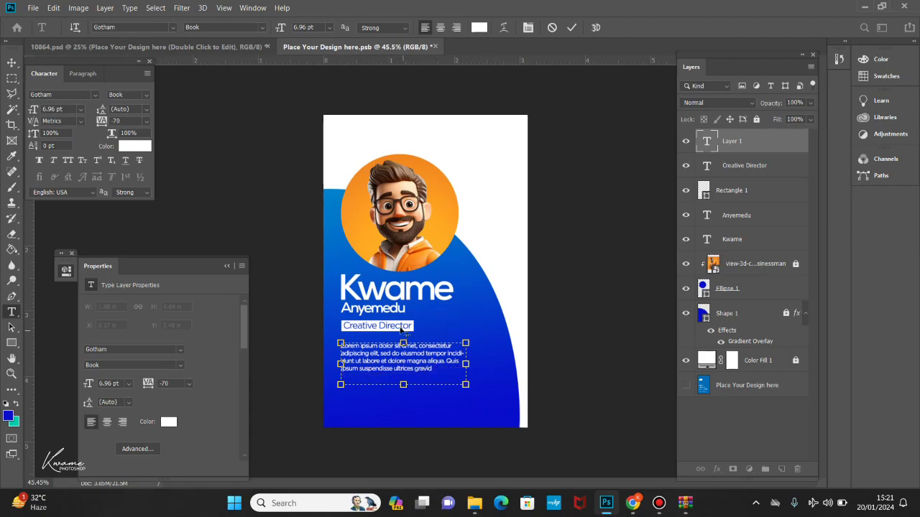
key("ctrl+a")
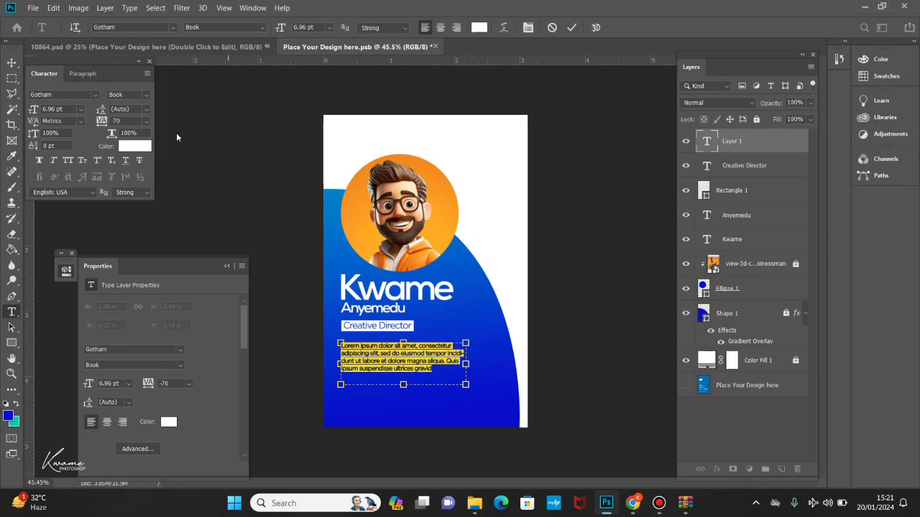
left_click(84, 77)
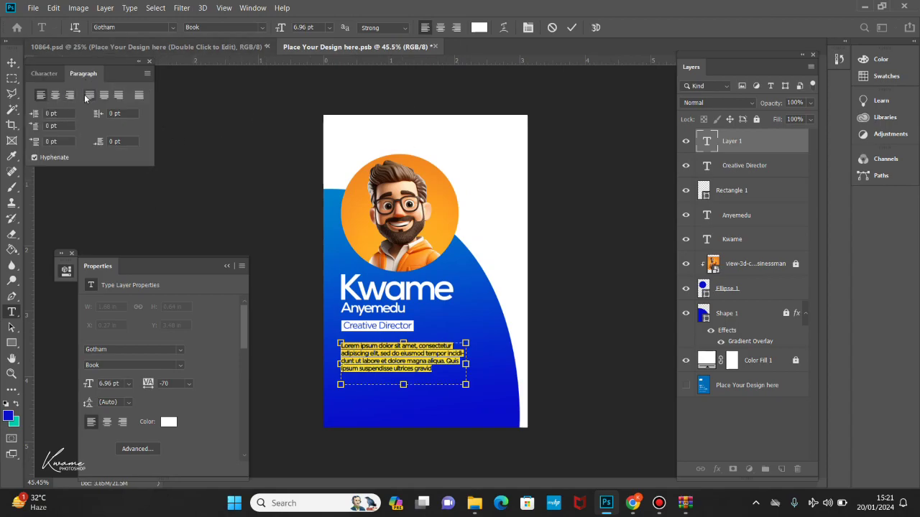
left_click(87, 95)
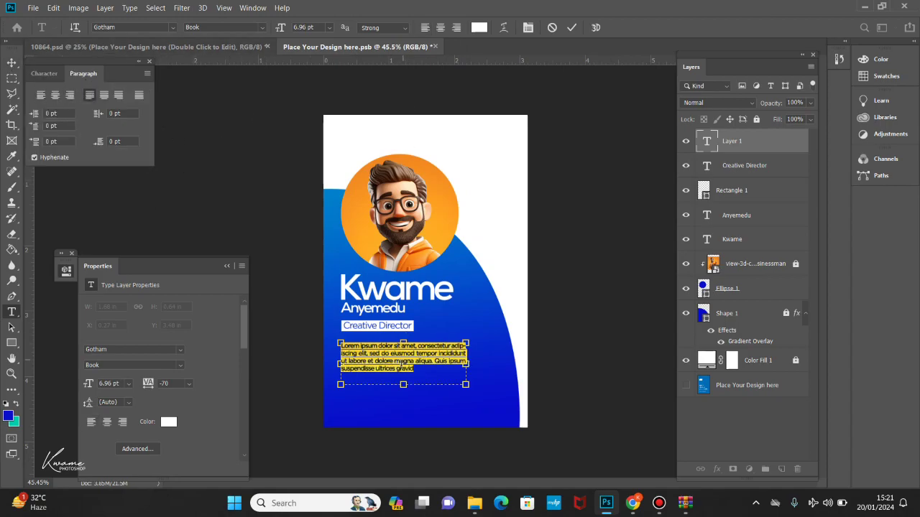
- Commit the paragraph and move it up under the title
left_click(12, 62)
left_click_drag(406, 369, 405, 362)
scroll(404, 362, "down", 2)
scroll(405, 363, "up", 3)
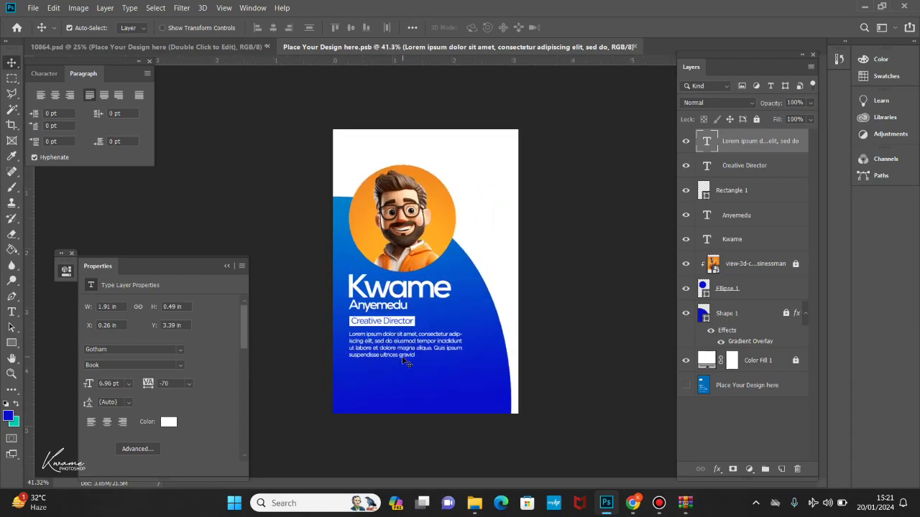
- Delete the paragraph's last two lines so it ends at 'tempor incididunt'
double_click(406, 363)
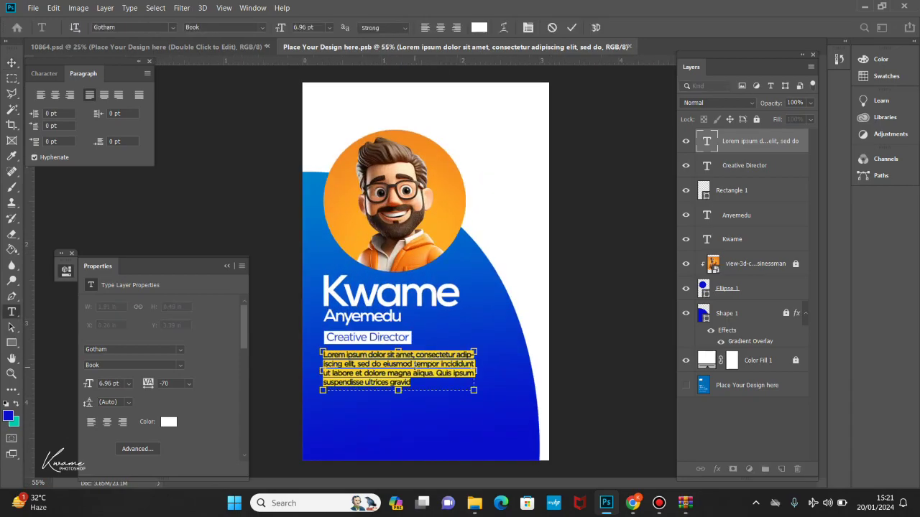
left_click_drag(413, 382, 395, 355)
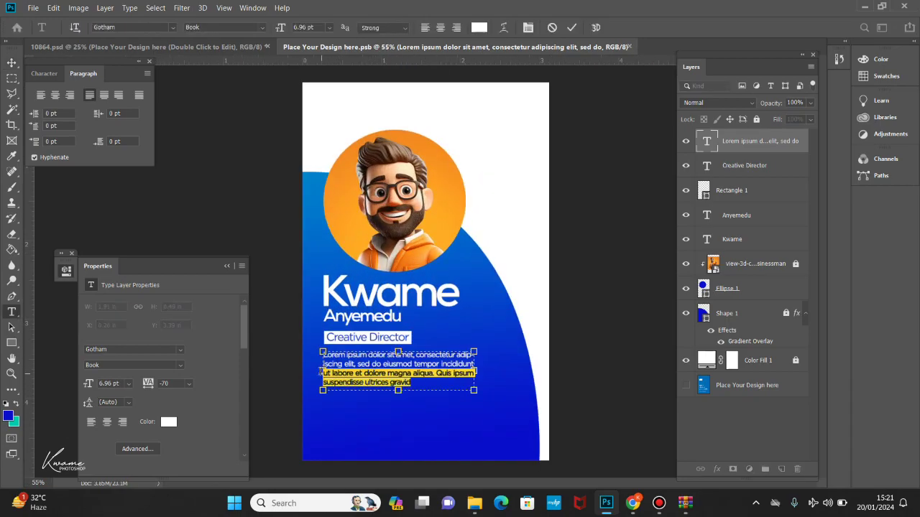
key("BackSpace")
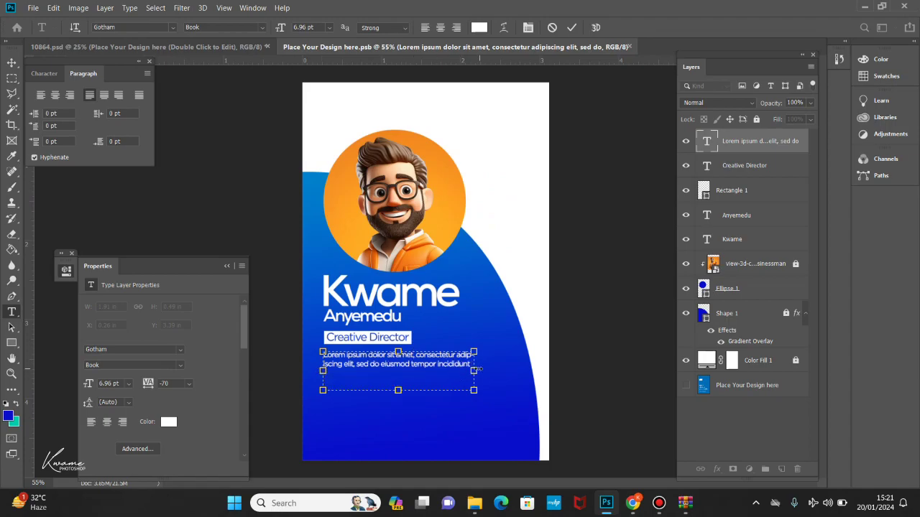
- Narrow the text box to 1.52 × 0.4 in so it wraps to three lines, then commit
left_click_drag(476, 369, 442, 370)
left_click_drag(382, 390, 383, 383)
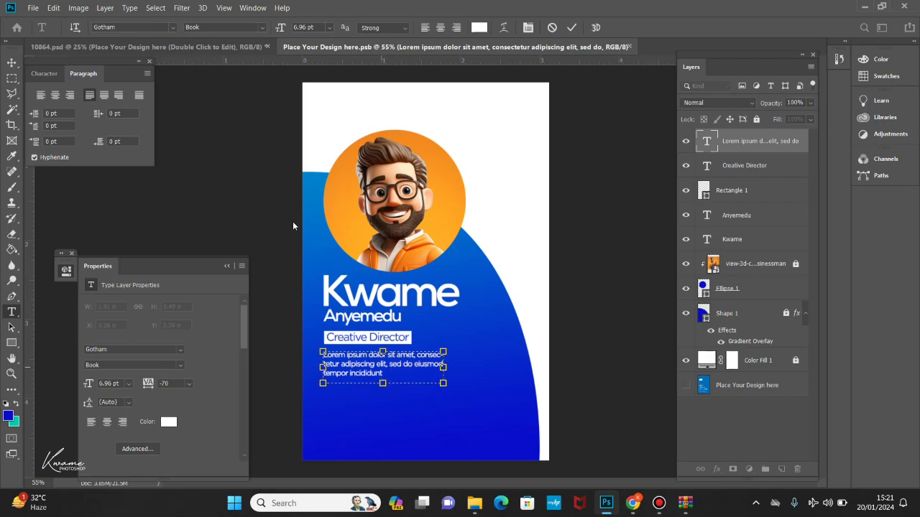
left_click(12, 63)
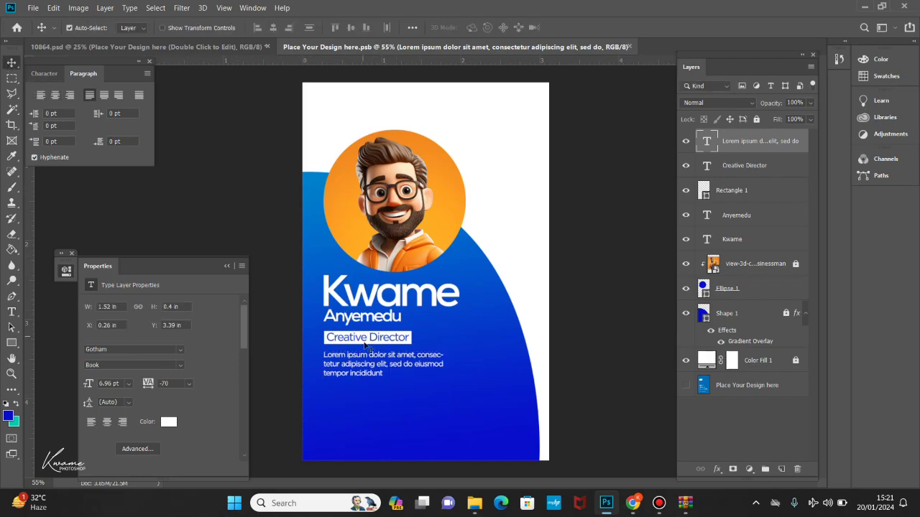
scroll(415, 305, "down", 3)
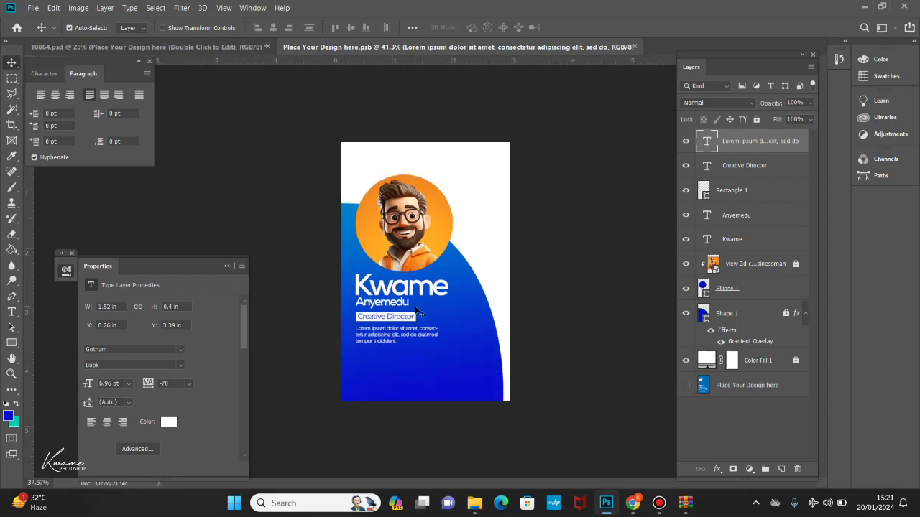
scroll(414, 305, "up", 3)
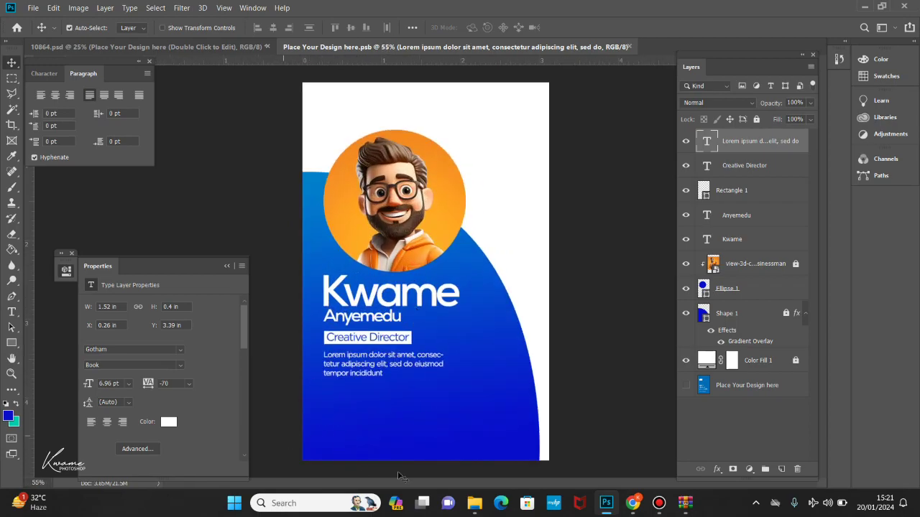
- Place the QR code SVG as a 0.643 in square in the card's lower-left corner
left_click(474, 503)
left_click_drag(559, 215, 367, 397)
left_click_drag(424, 151, 423, 316)
left_click_drag(436, 355, 505, 410)
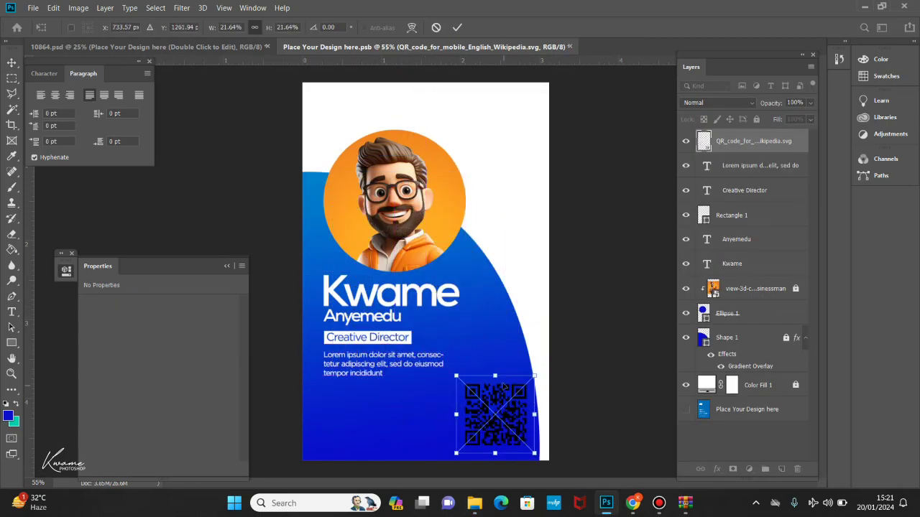
left_click_drag(534, 376, 353, 415)
key("Return")
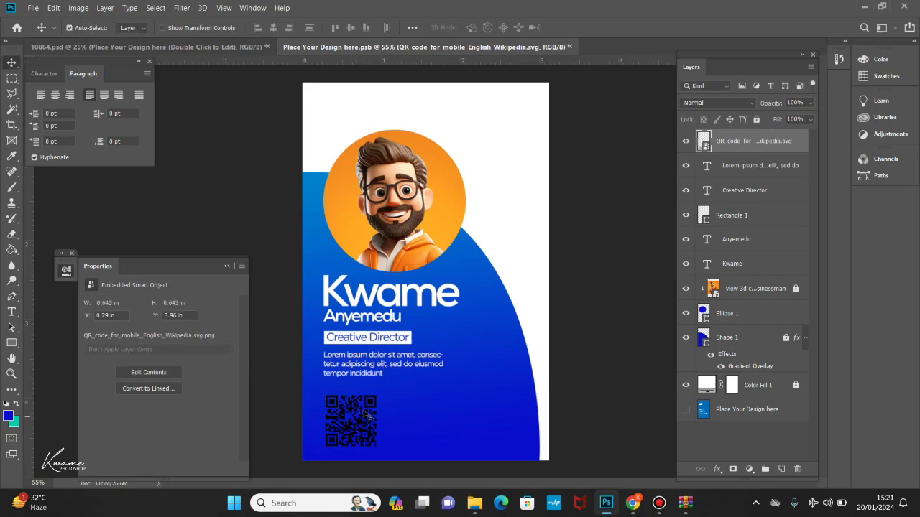
left_click_drag(374, 407, 371, 406)
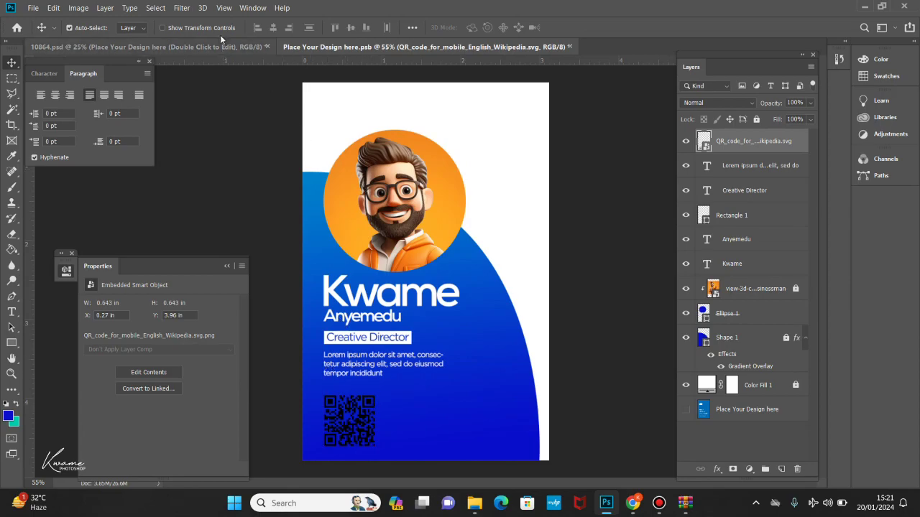
- Preview the design in the 10864.psd badge mockup, then hide the QR code layer
left_click(144, 46)
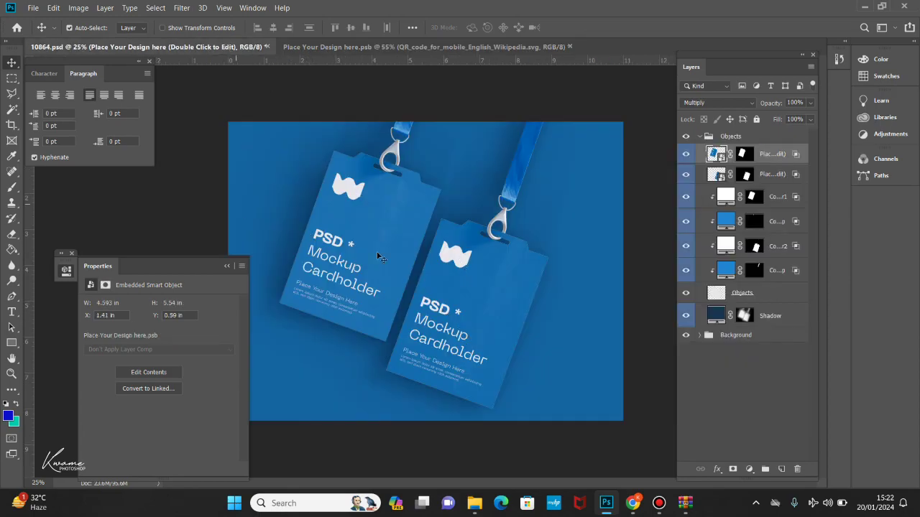
left_click(332, 46)
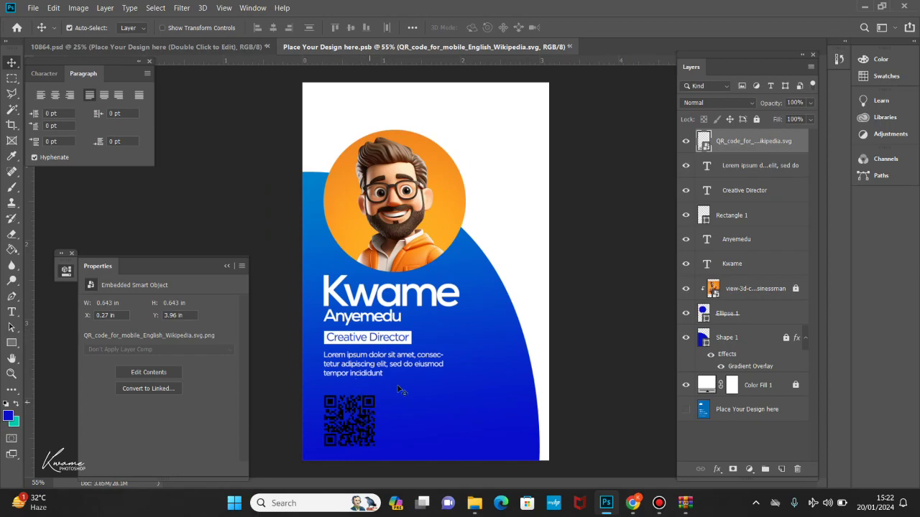
left_click(687, 144)
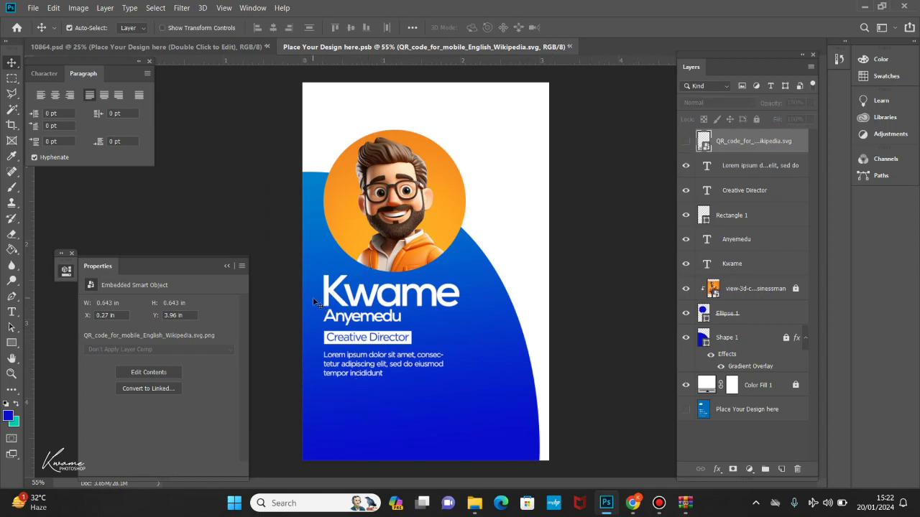
- Move the name, title and paragraph text block slightly lower on the card
left_click_drag(314, 302, 435, 373)
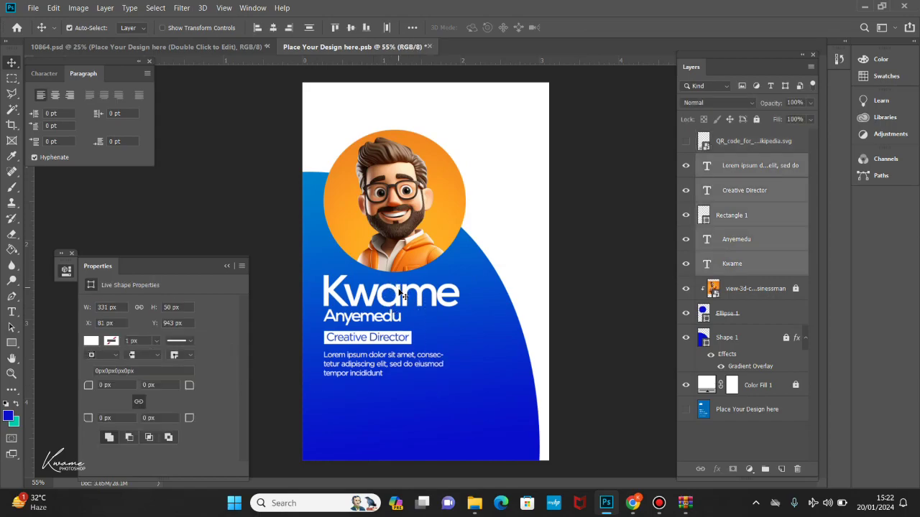
left_click_drag(402, 296, 403, 311)
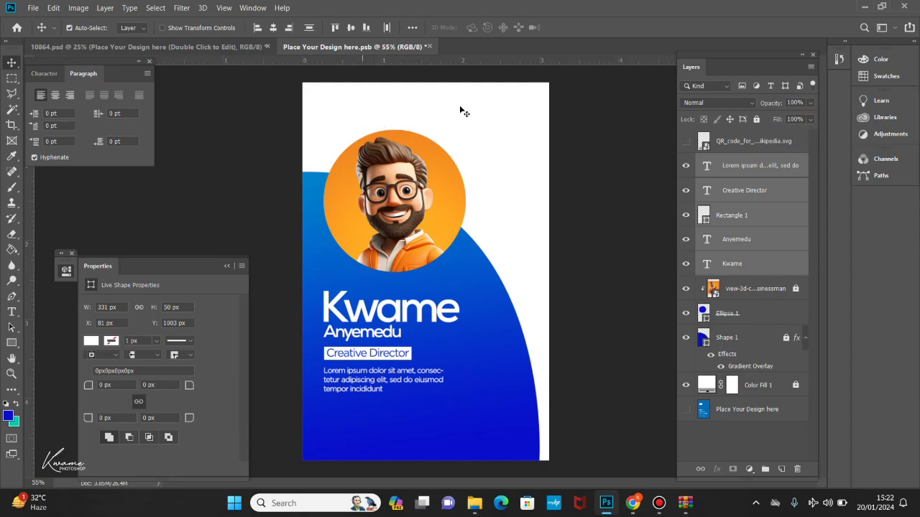
left_click_drag(387, 356, 389, 369)
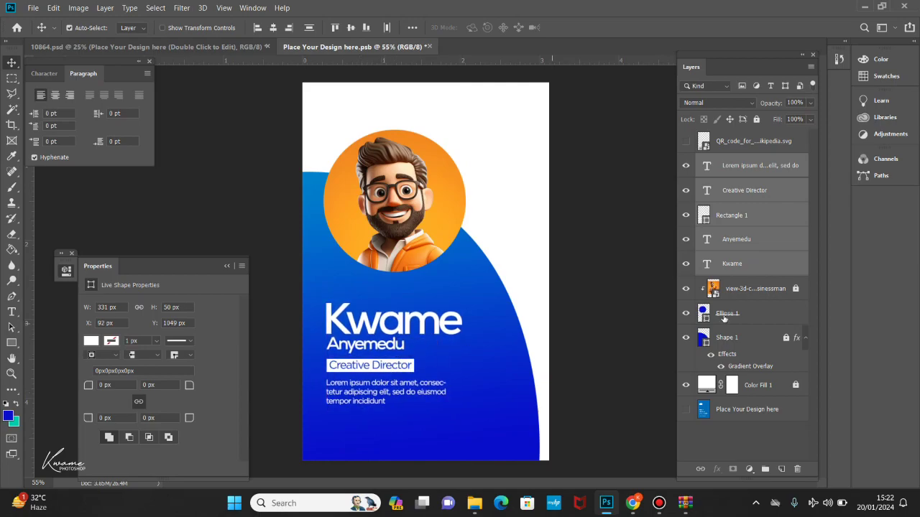
- Move the circular portrait down to Y 232 px and save the front card design
left_click_drag(390, 207, 398, 222)
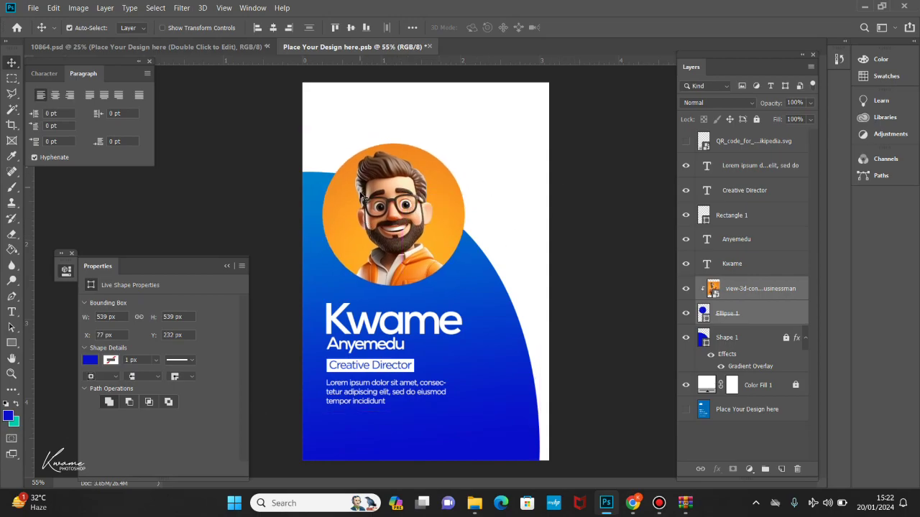
left_click(589, 210)
key("ctrl+s")
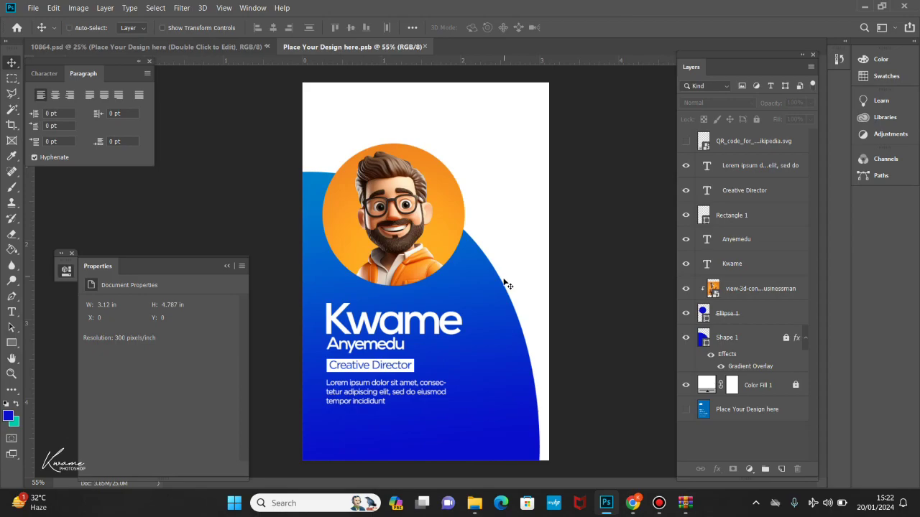
- In 10864.psd, open the second smart-object layer to edit the back card design
left_click(190, 48)
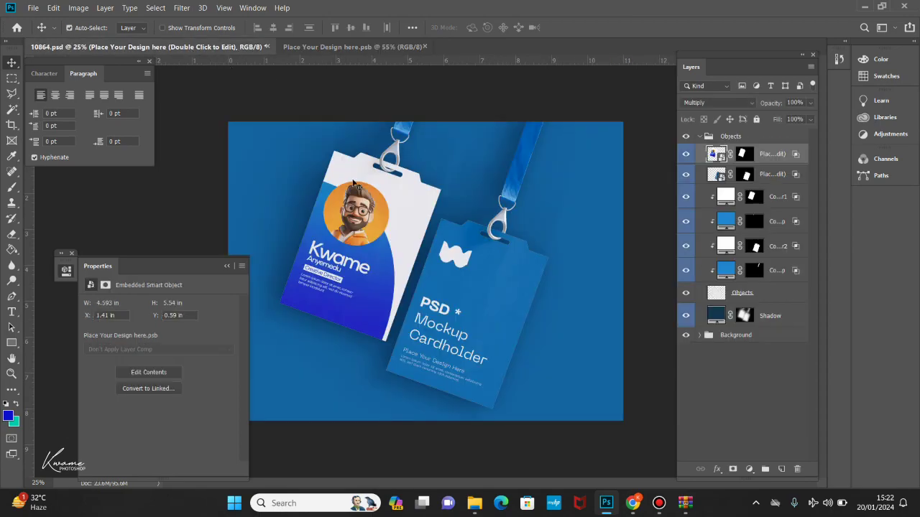
scroll(381, 222, "up", 1)
scroll(332, 194, "down", 2)
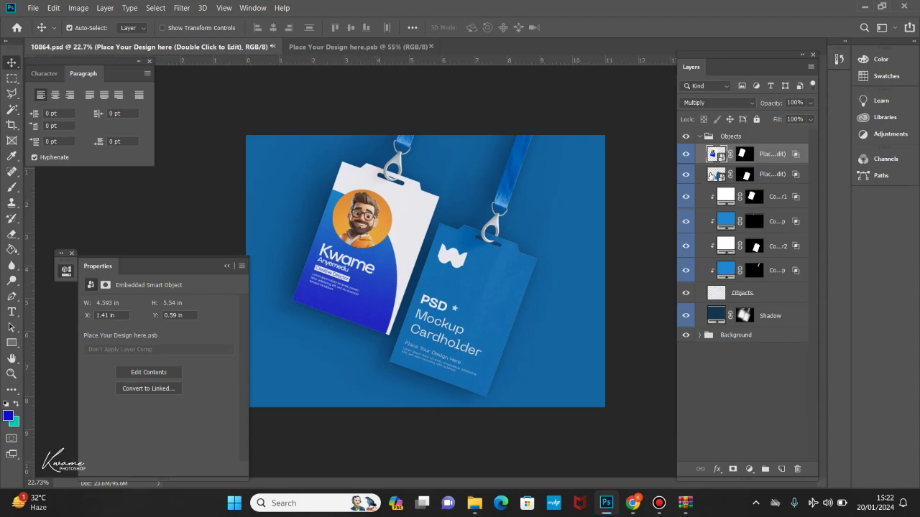
double_click(715, 175)
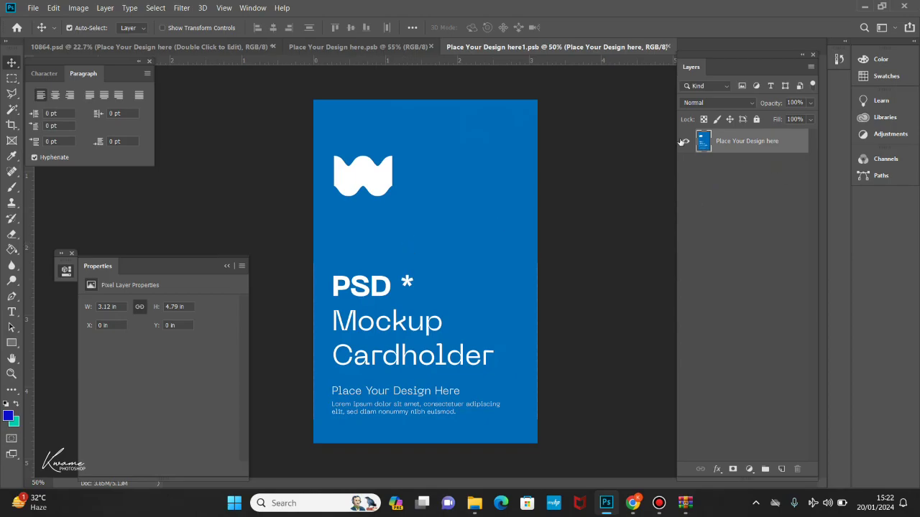
- Hide the placeholder design and add a locked white (ffffff) Solid Color fill layer
left_click(683, 141)
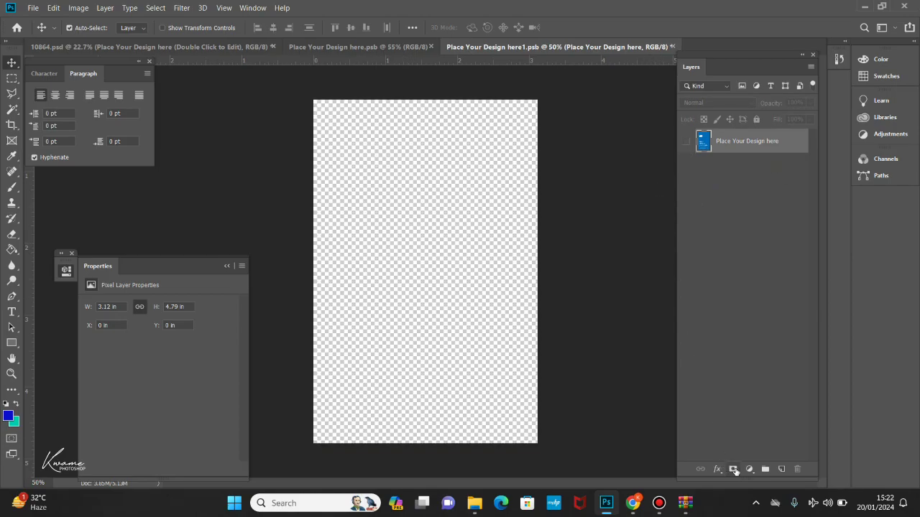
left_click(750, 470)
left_click(760, 261)
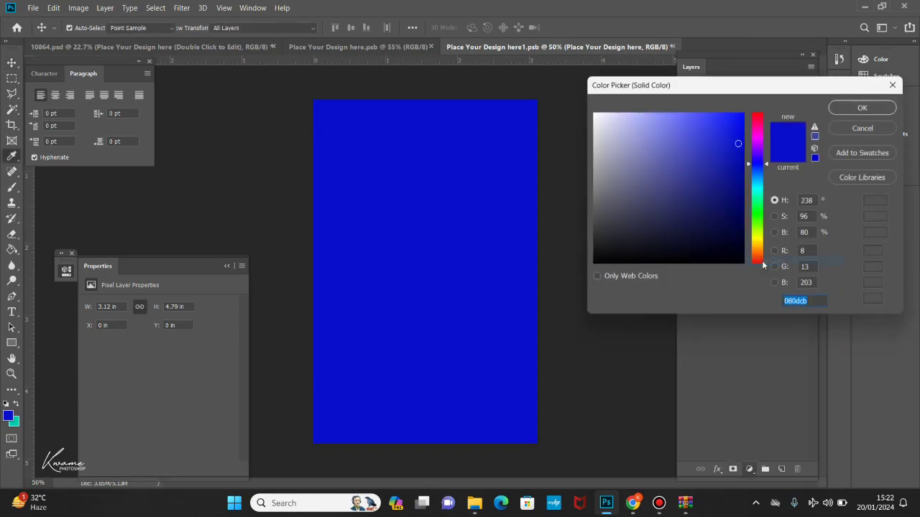
type("ffffff")
key("Return")
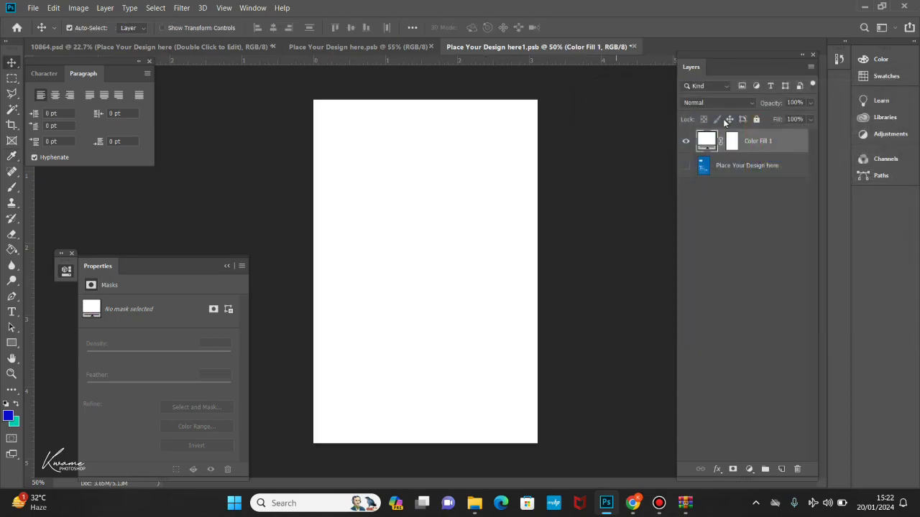
left_click(757, 118)
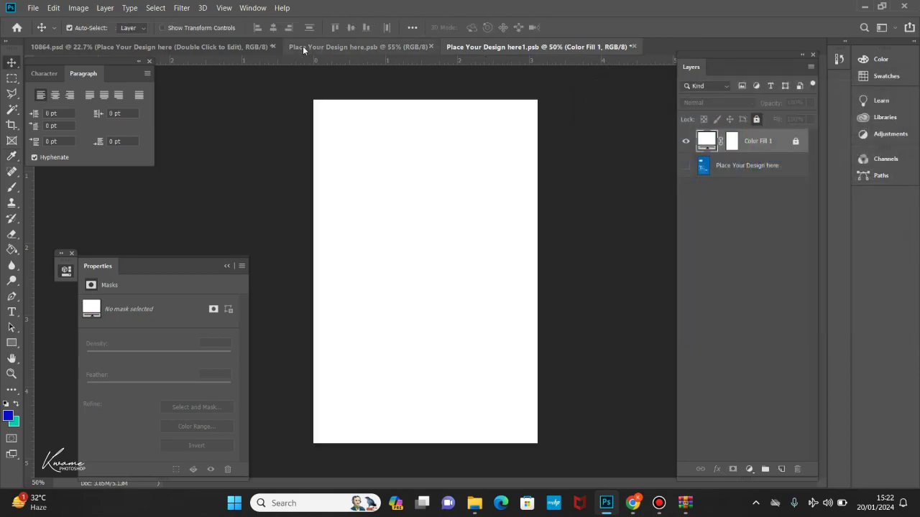
- Unlock the white fill and apply a blue Gradient Overlay to it
left_click(302, 46)
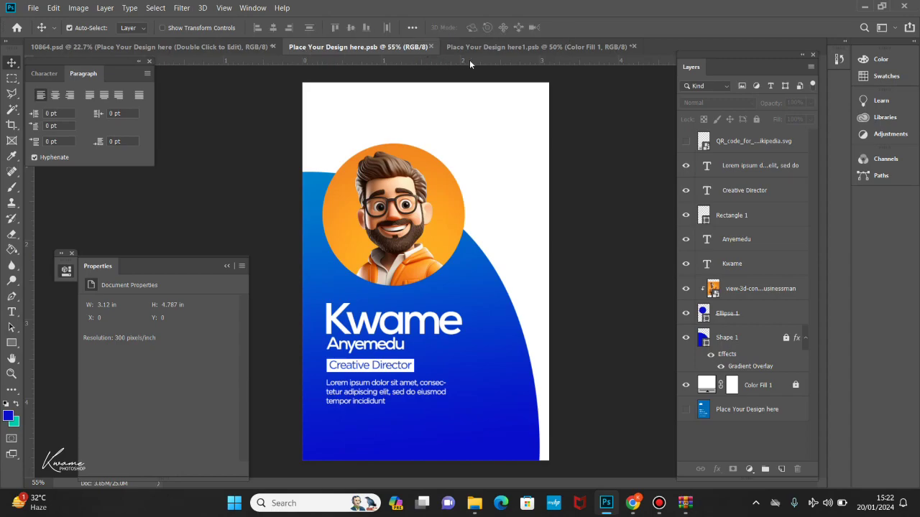
left_click(499, 44)
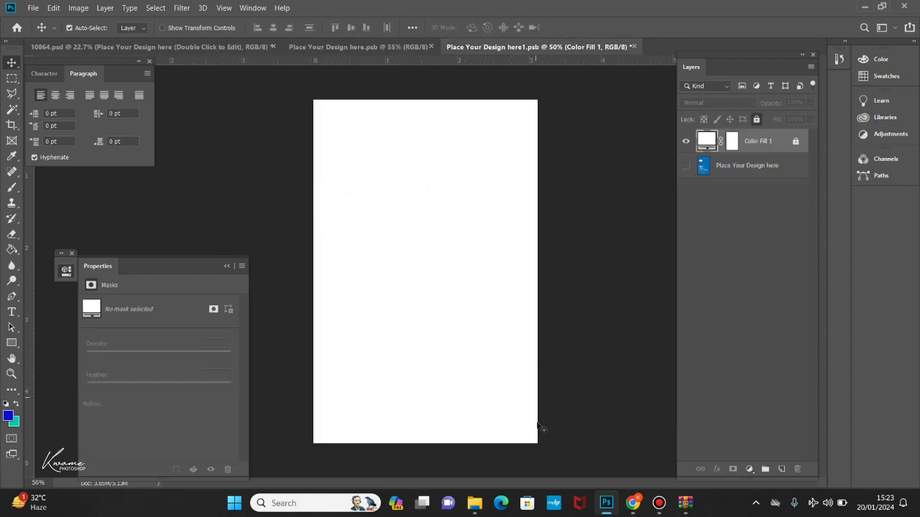
left_click(795, 143)
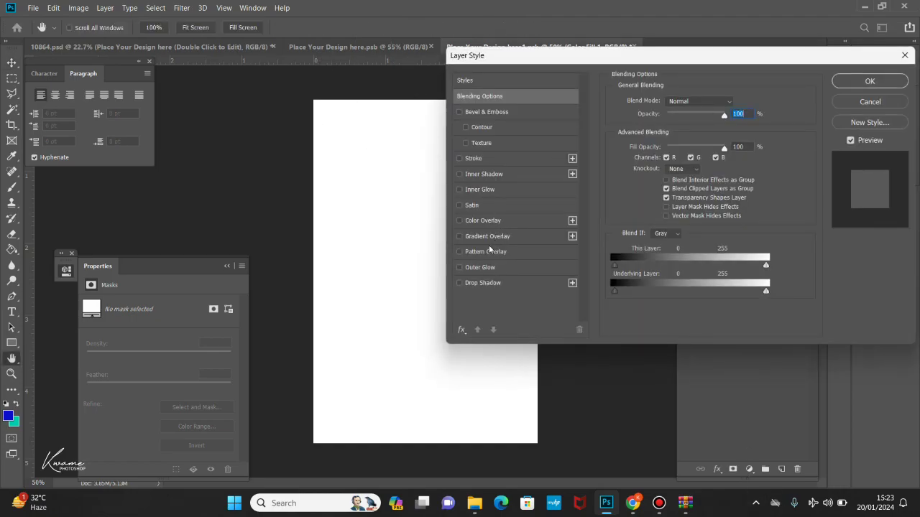
left_click(487, 237)
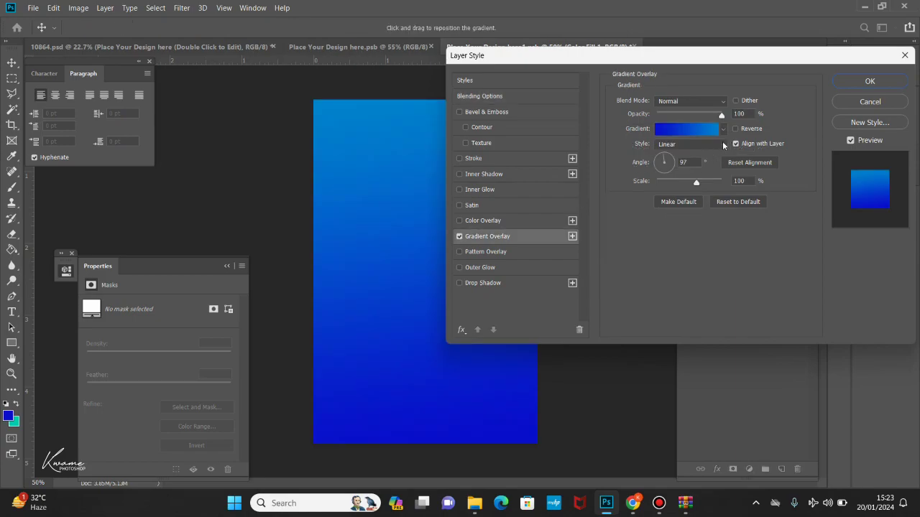
left_click(870, 81)
- Draw a 568 × 513 px blue rectangle in the centre with 64 px rounded corners
left_click(16, 342)
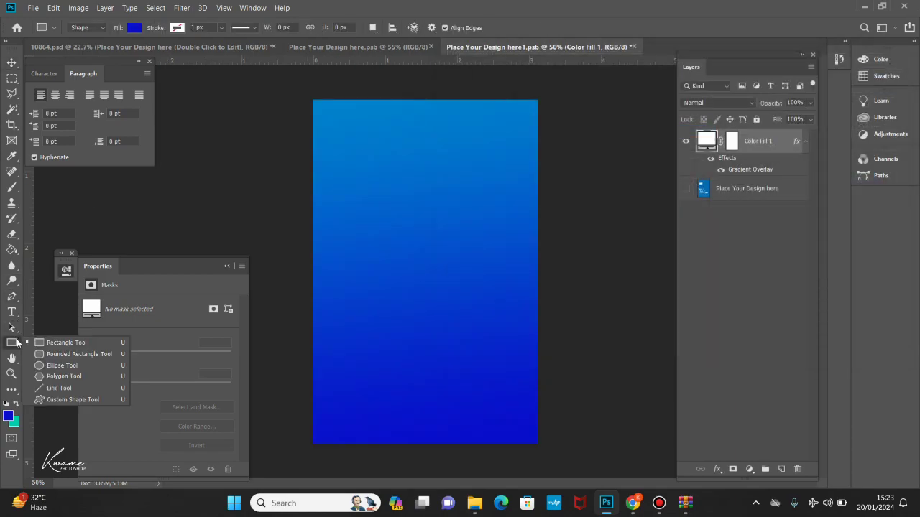
left_click_drag(360, 197, 496, 319)
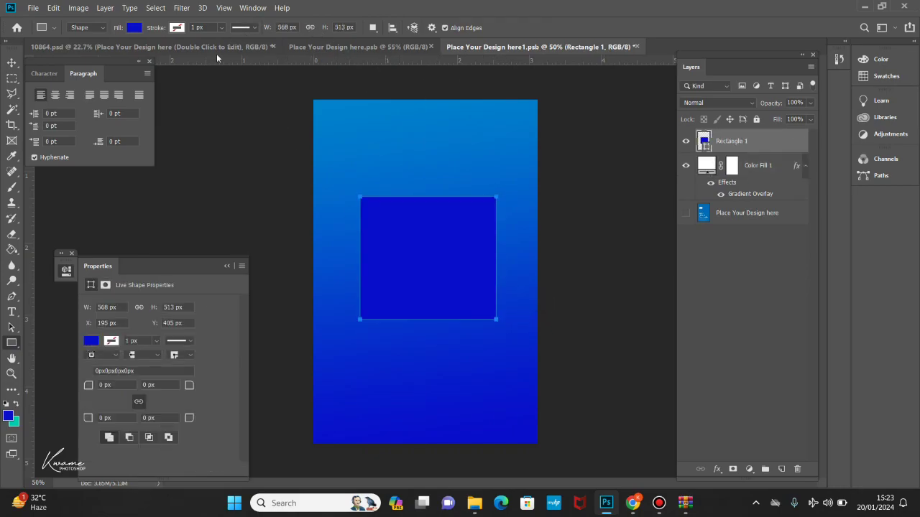
mouse_move(182, 382)
left_mouse_down()
mouse_move(245, 390)
mouse_move(181, 387)
left_mouse_up()
left_click(12, 62)
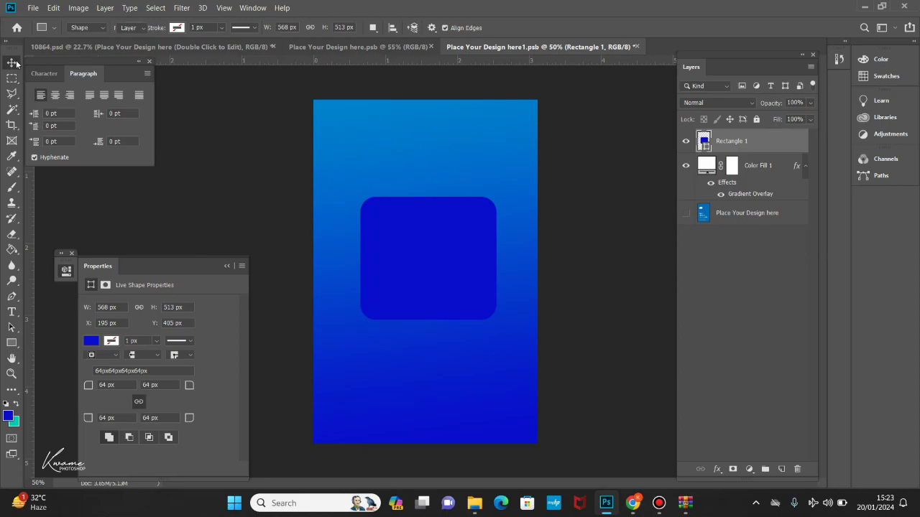
left_click(359, 47)
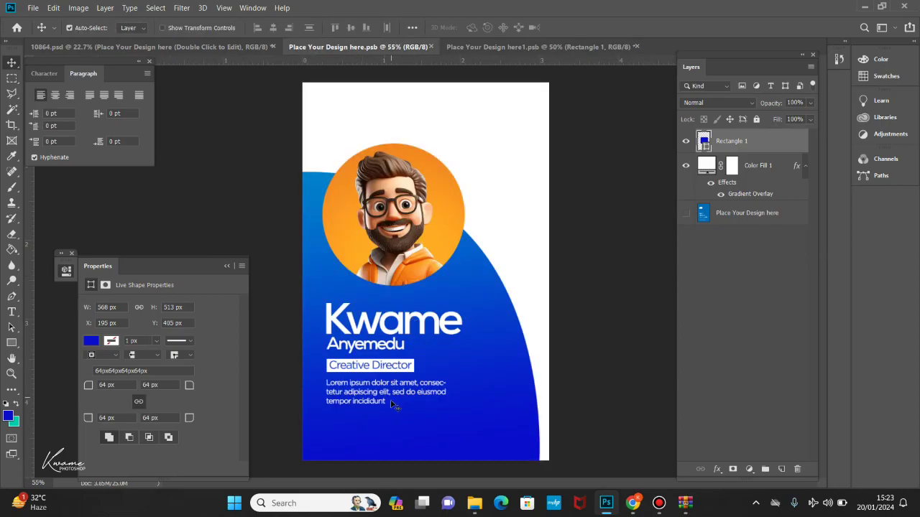
- Show the QR_code layer and drag it onto the back card, centred in the rounded square
left_click(685, 142)
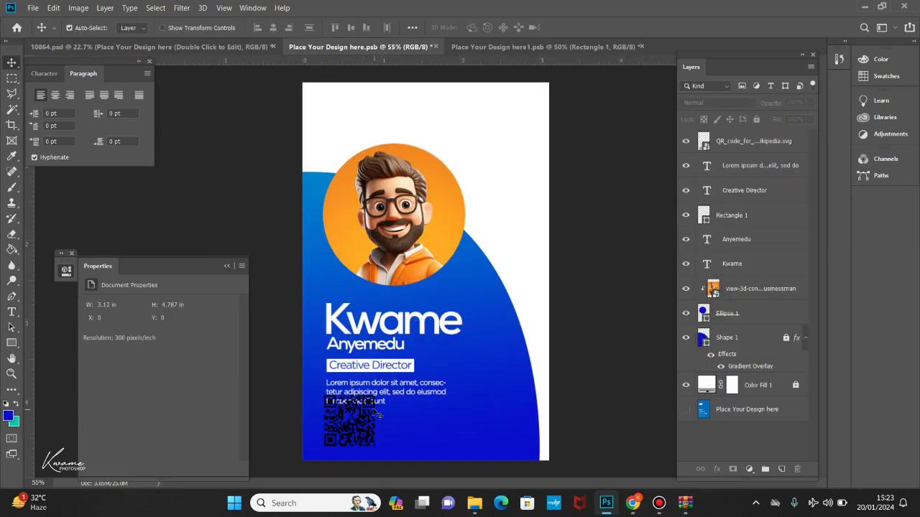
left_click_drag(372, 407, 428, 274)
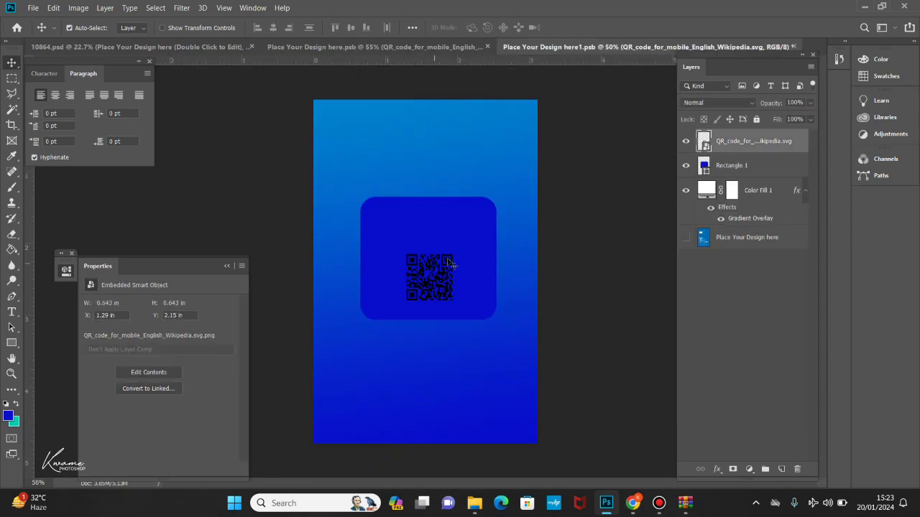
left_click(446, 233)
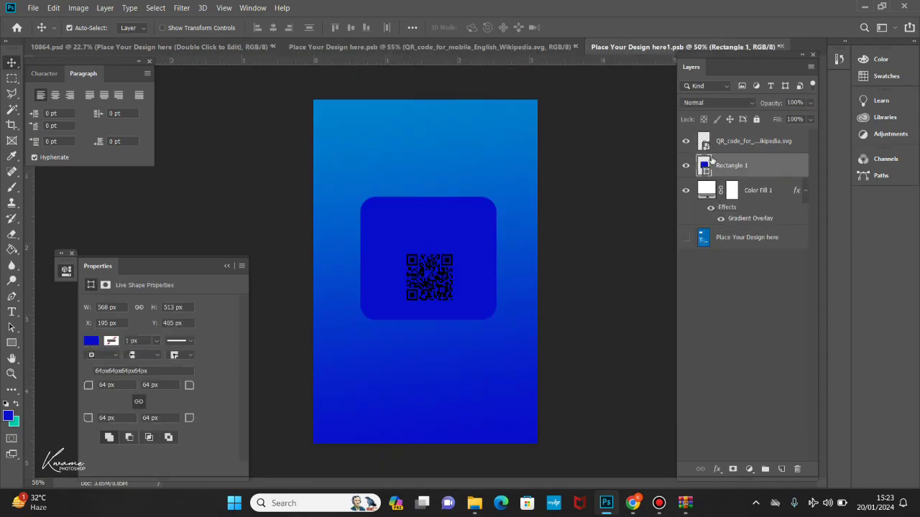
- Change the rounded square's fill colour to white
double_click(704, 165)
left_click_drag(611, 175, 592, 113)
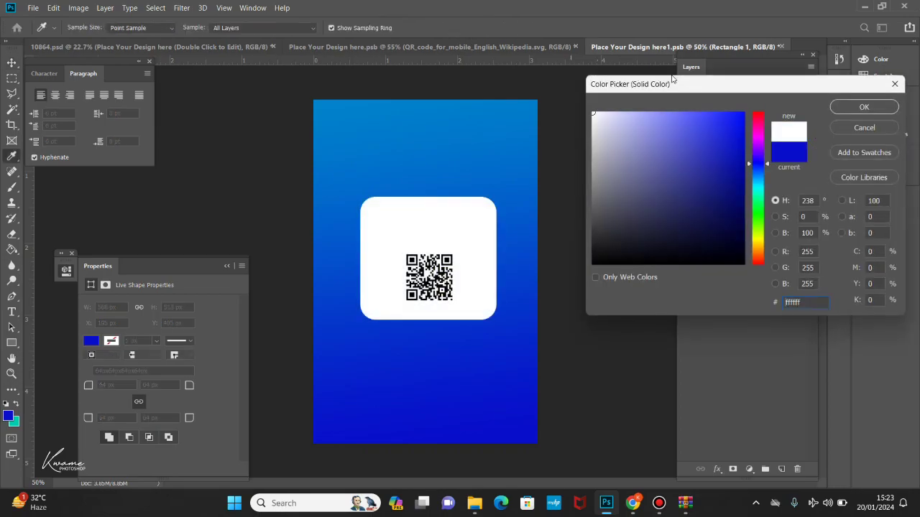
left_click(867, 107)
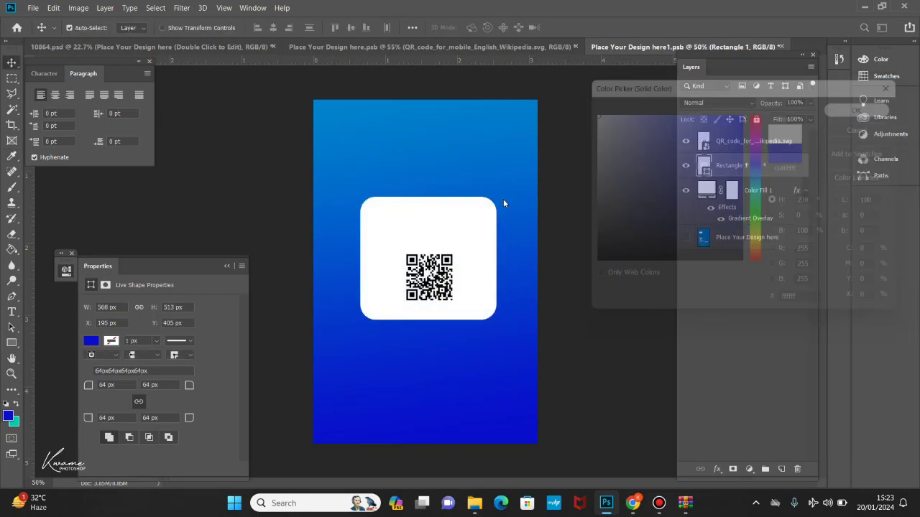
- Scale the QR code to about 37% inside the square
left_click(453, 269)
key("ctrl+t")
left_click_drag(429, 254, 422, 195)
left_click_drag(430, 246, 432, 248)
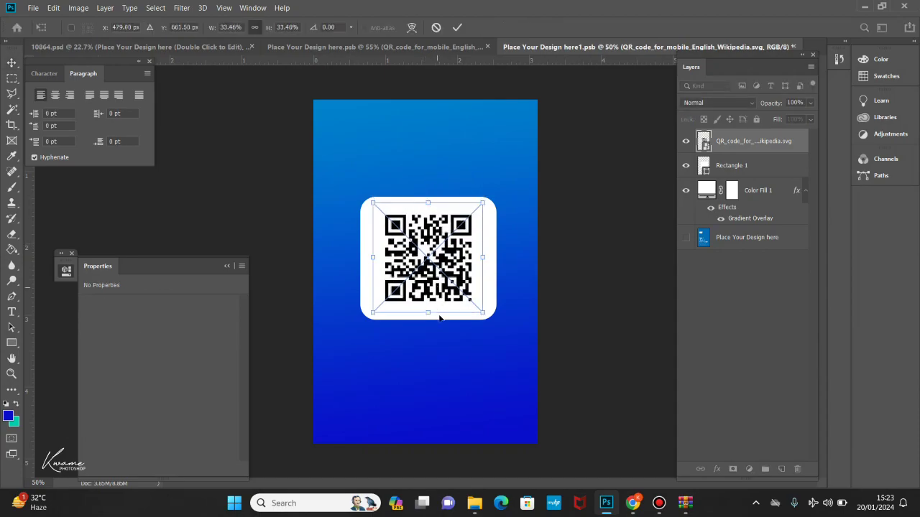
left_click_drag(427, 313, 428, 326)
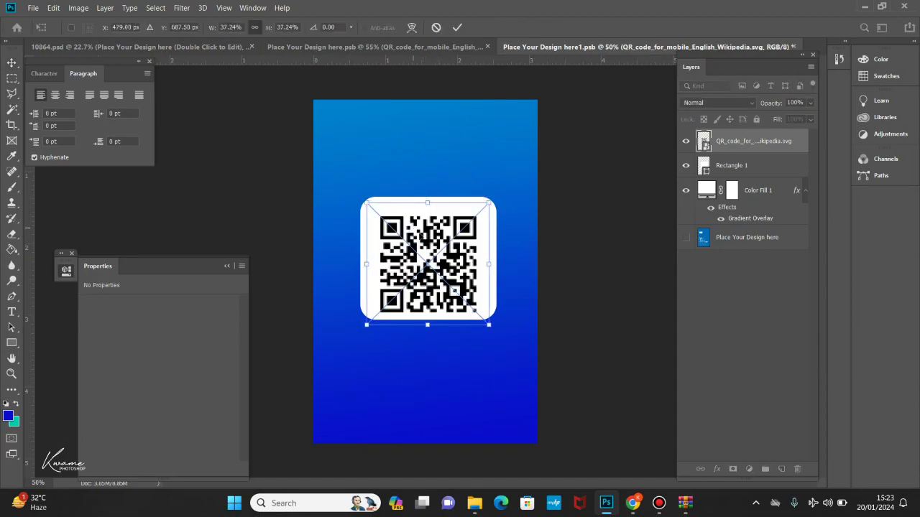
key("Return")
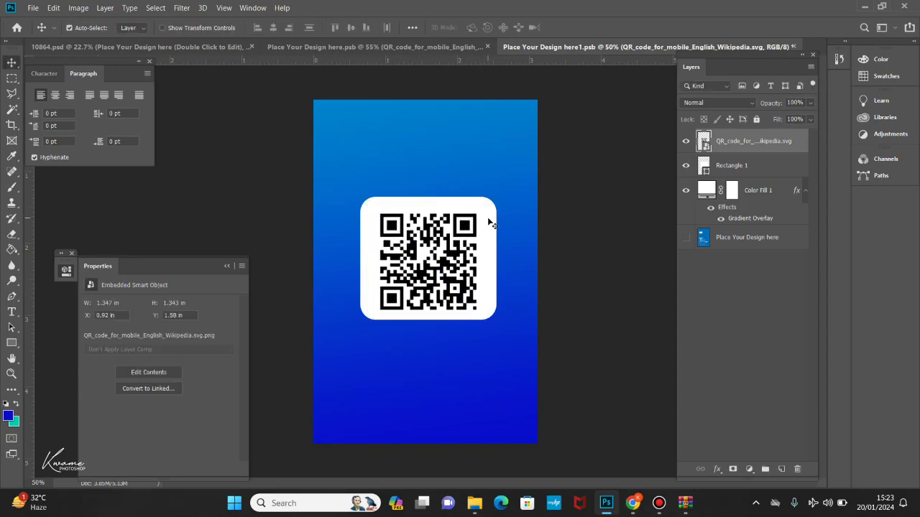
- Resize the white rounded square to 490 × 481 px around the QR code
left_click(489, 220)
key("ctrl+t")
left_click_drag(359, 257, 372, 258)
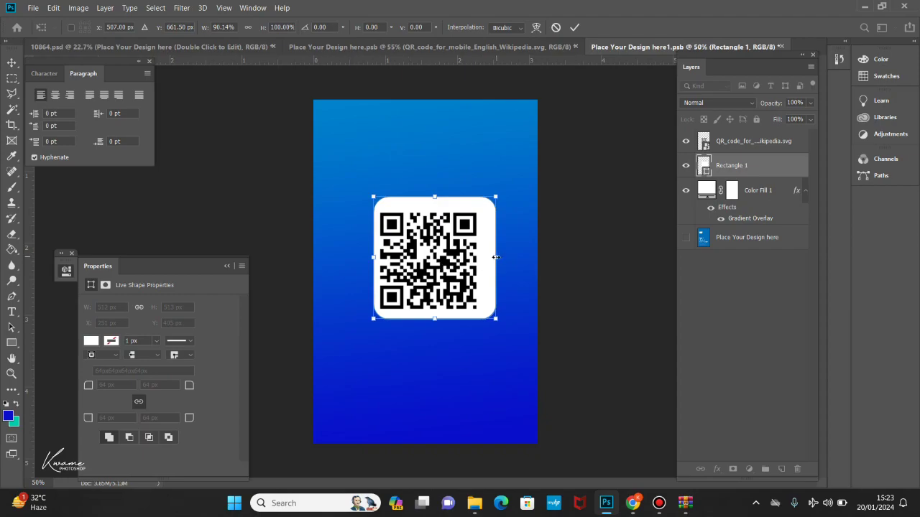
left_click_drag(496, 257, 486, 256)
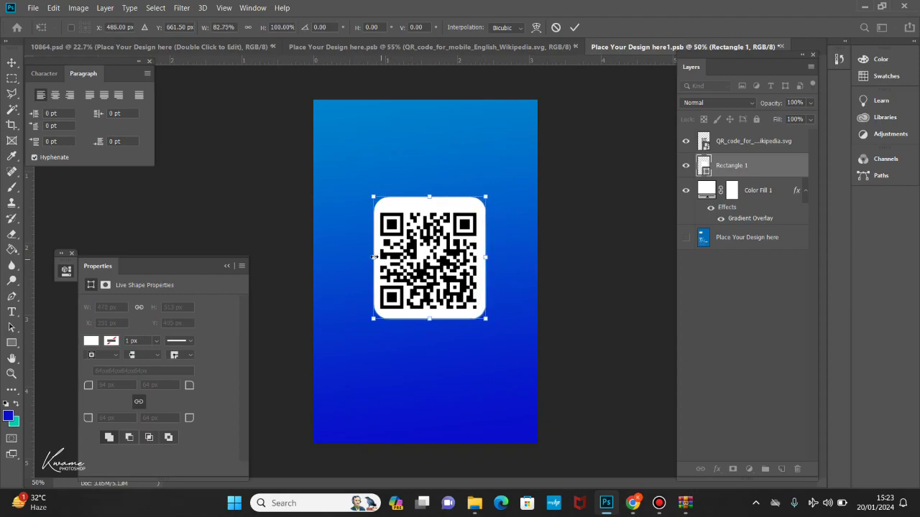
left_click_drag(374, 257, 369, 256)
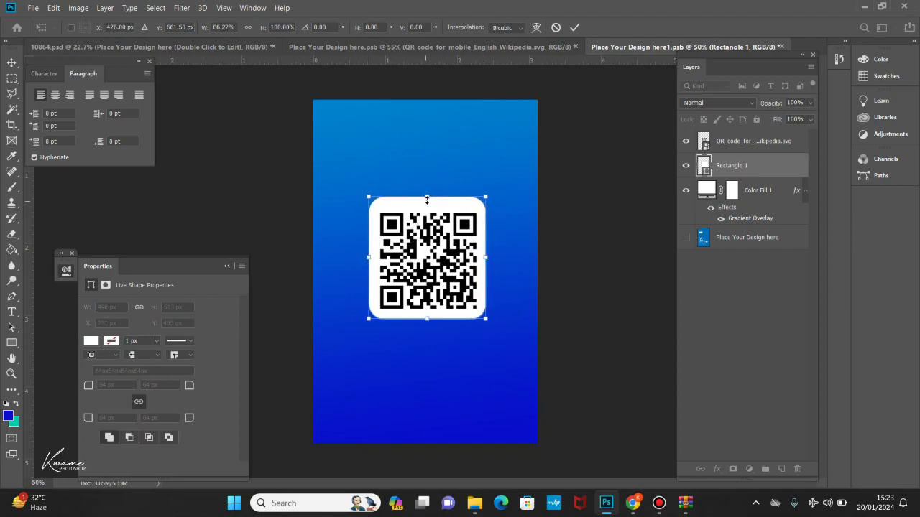
left_click_drag(427, 200, 427, 208)
key("Return")
- Save the back card .psb and check the result in the 10864.psd badge mockup
scroll(432, 230, "down", 1)
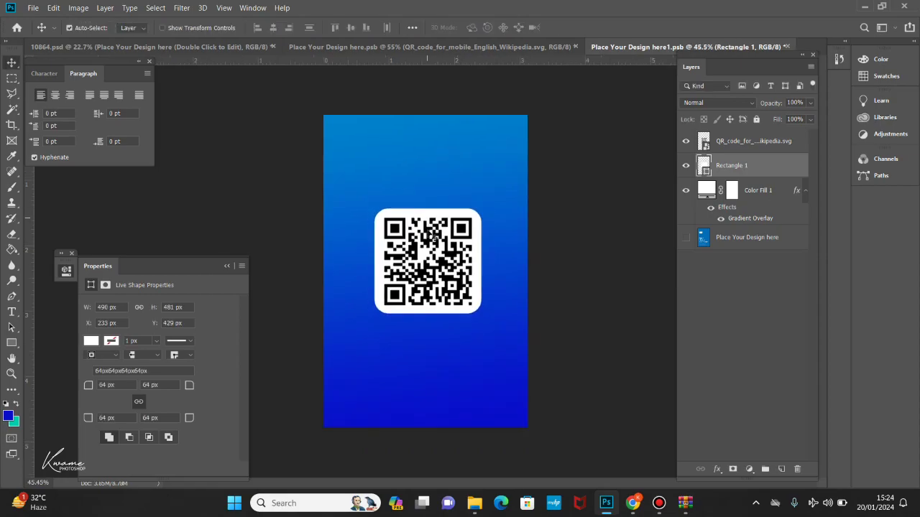
scroll(435, 237, "down", 2)
scroll(431, 259, "up", 2)
scroll(425, 297, "down", 2)
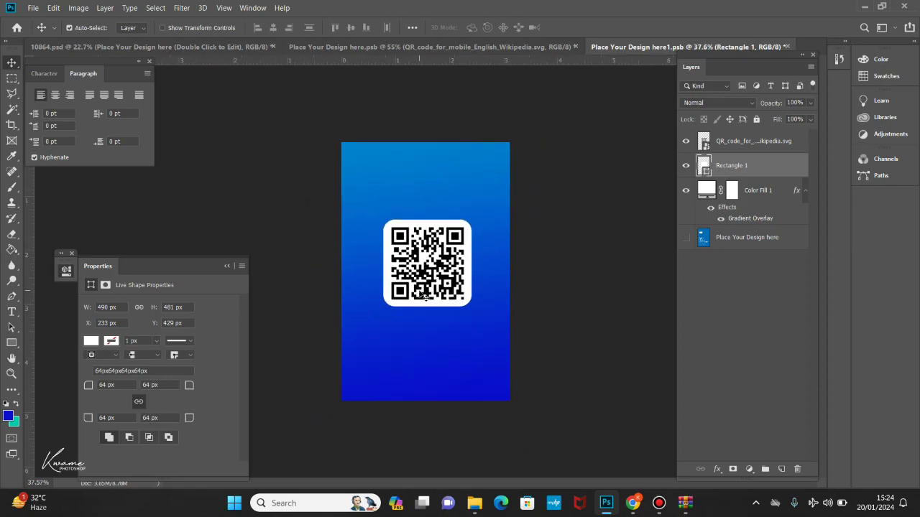
key("ctrl")
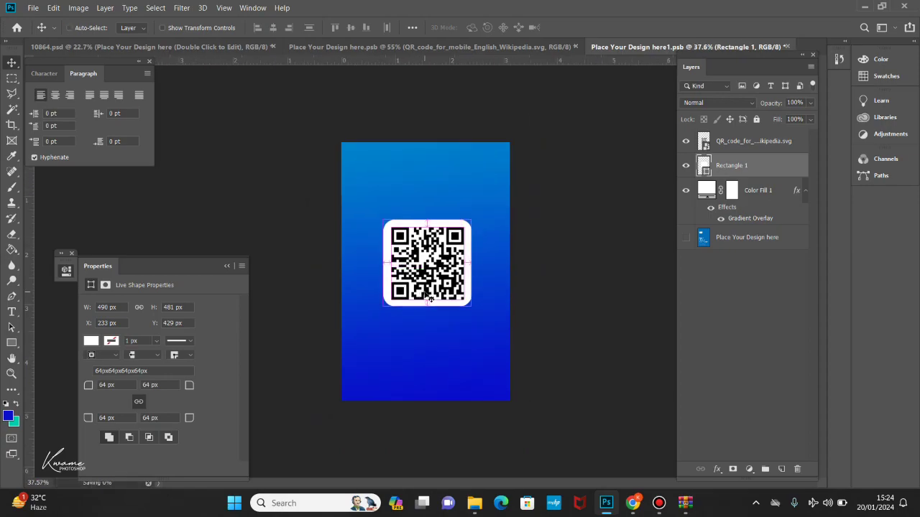
key("ctrl+s")
key("ctrl+Tab")
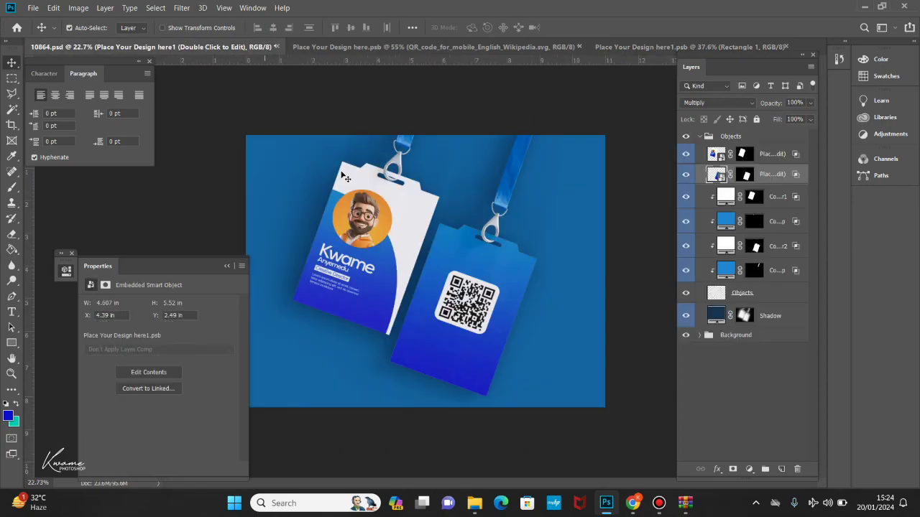
- Lock the back card's Color Fill 1 background layer
scroll(394, 225, "up", 2)
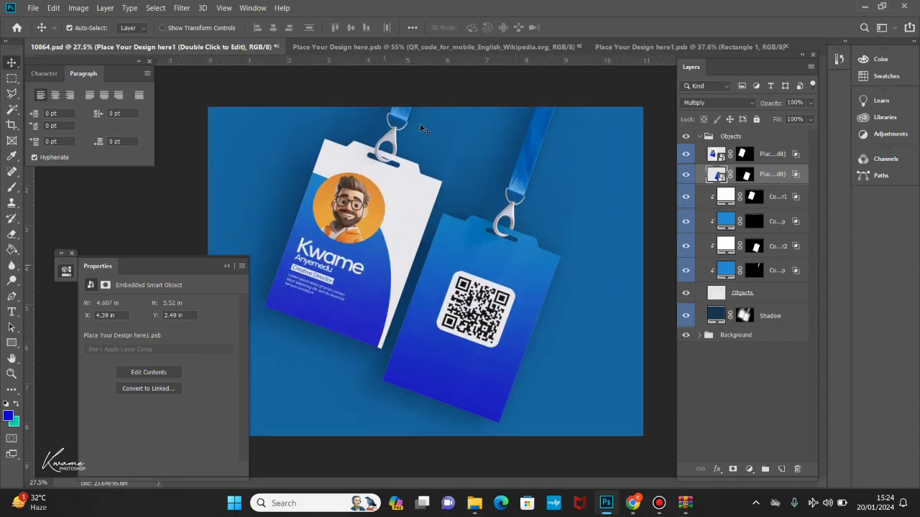
left_click(668, 47)
left_click(758, 190)
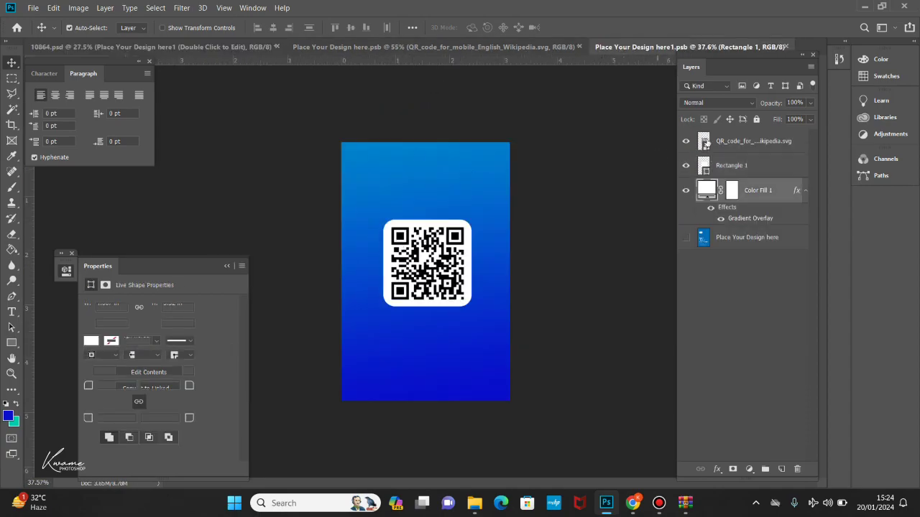
left_click(757, 119)
- Move the QR code and Rectangle 1 down together to X 223, Y 472 px and save
left_click_drag(405, 170, 421, 327)
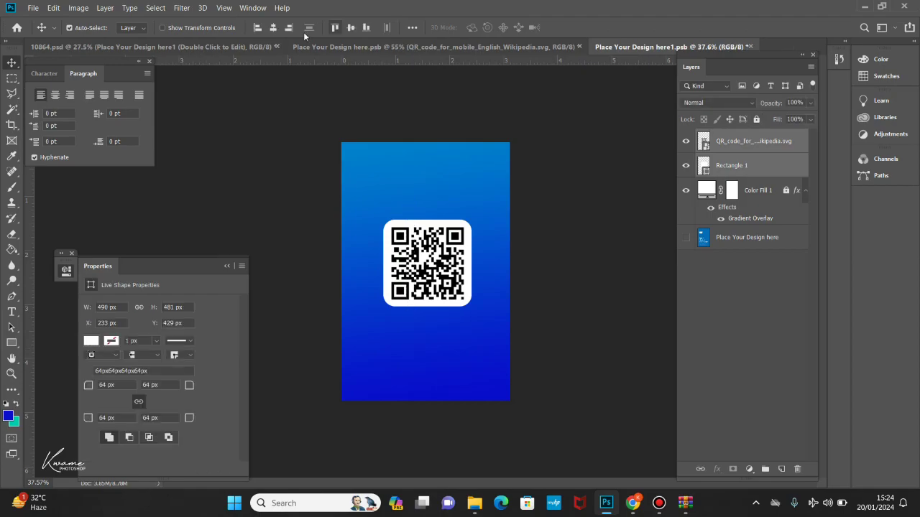
left_click_drag(438, 277, 436, 283)
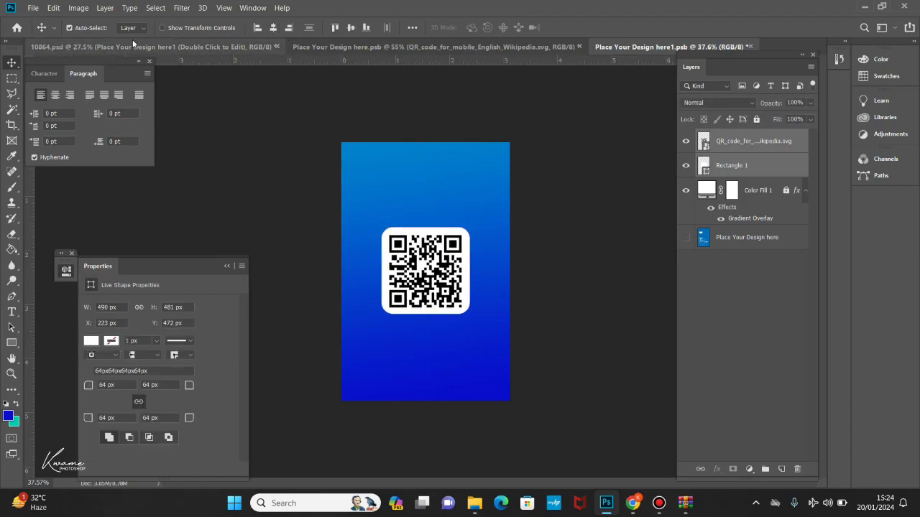
key("ctrl+Tab")
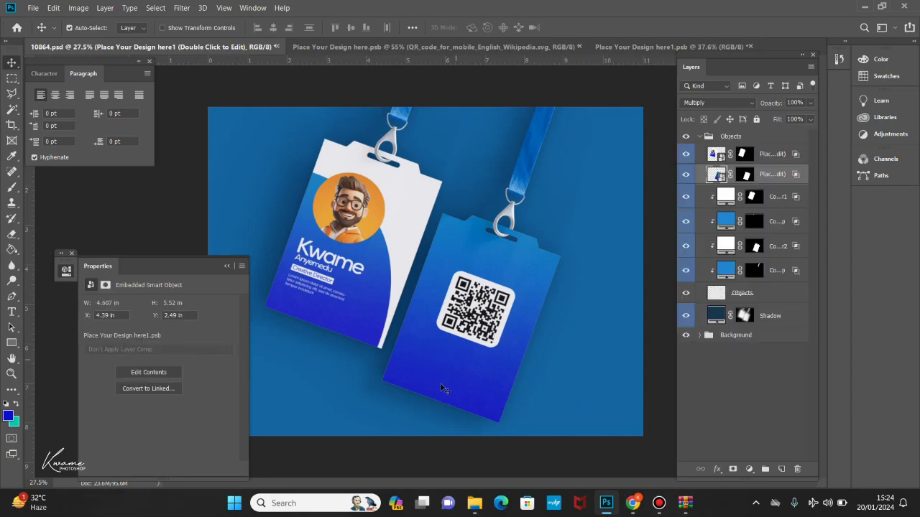
left_click(638, 49)
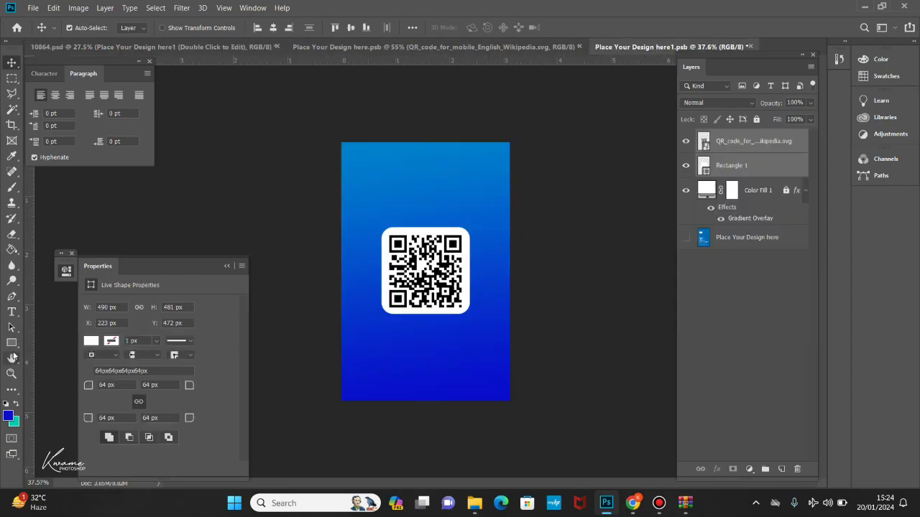
left_click(12, 343)
left_click(12, 343)
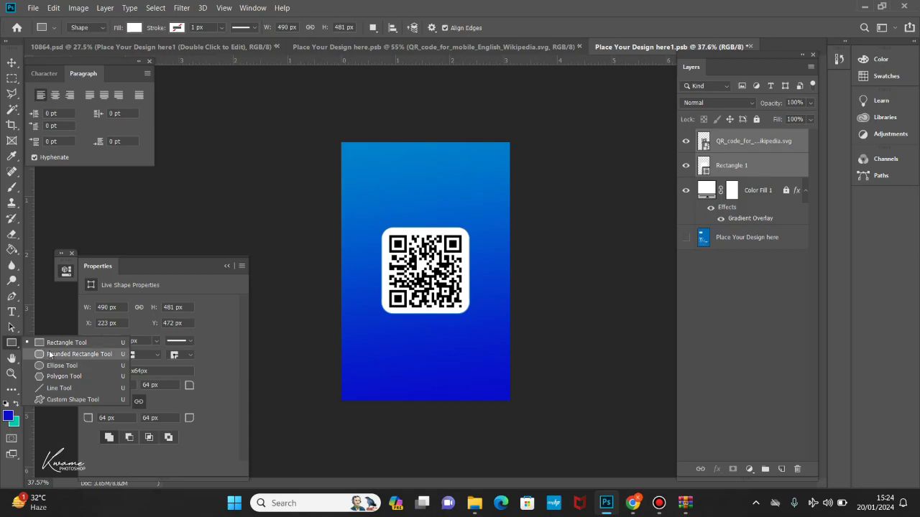
- Draw a white rectangle across the bottom of the back card and set it to warp
left_click(50, 343)
left_click_drag(335, 353, 522, 410)
left_click(12, 63)
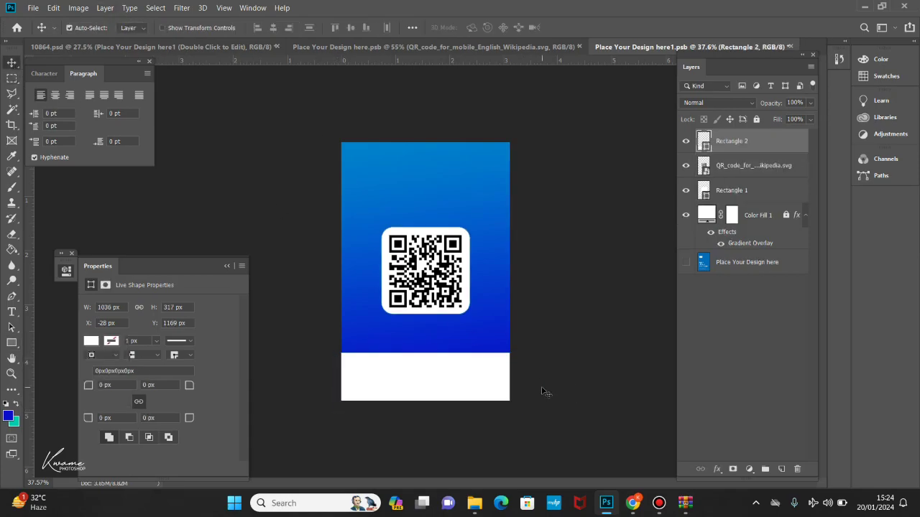
key("ctrl")
key("ctrl+t")
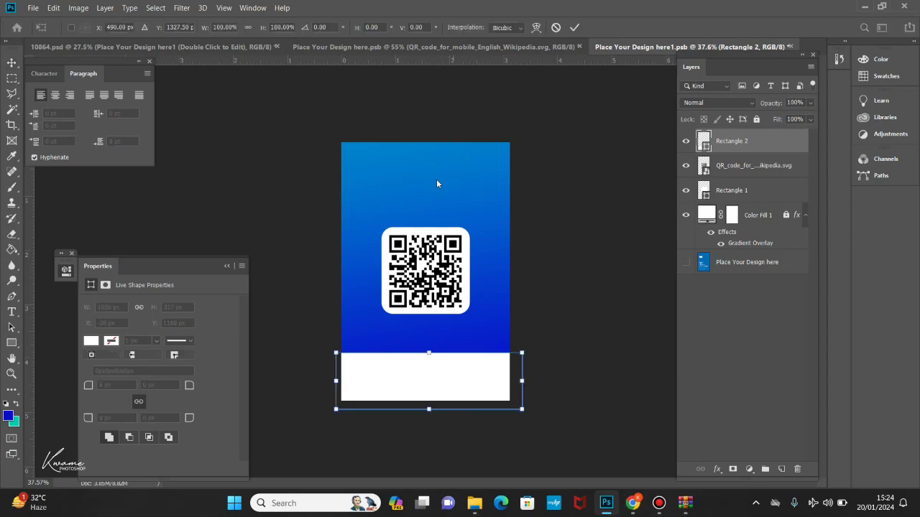
right_click(449, 388)
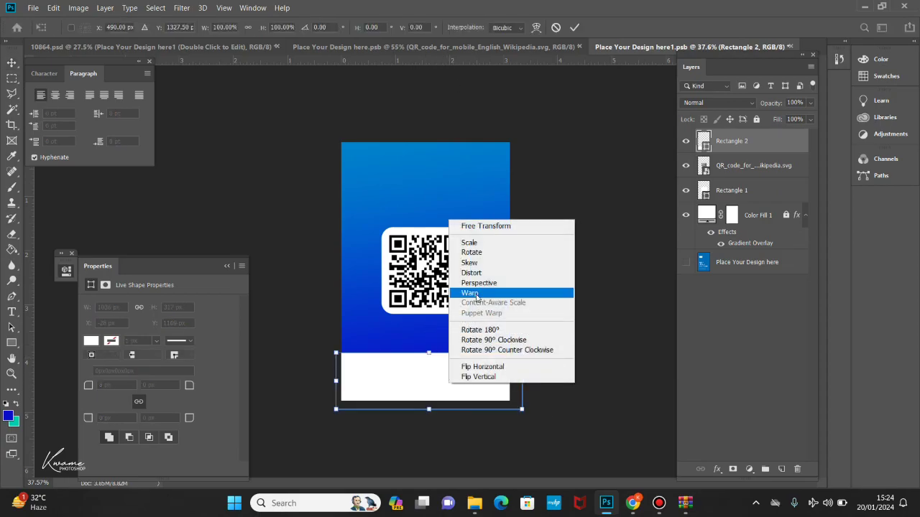
left_click(469, 294)
- Bend the rectangle's top edge into a wave, commit it, and check it in the badge mockup
left_click_drag(410, 371, 385, 331)
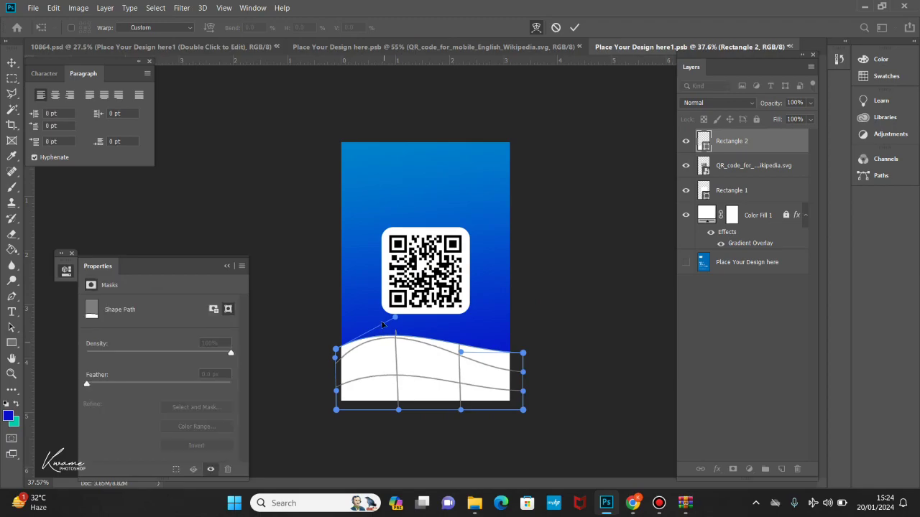
left_click_drag(461, 351, 464, 371)
left_click_drag(409, 358, 435, 386)
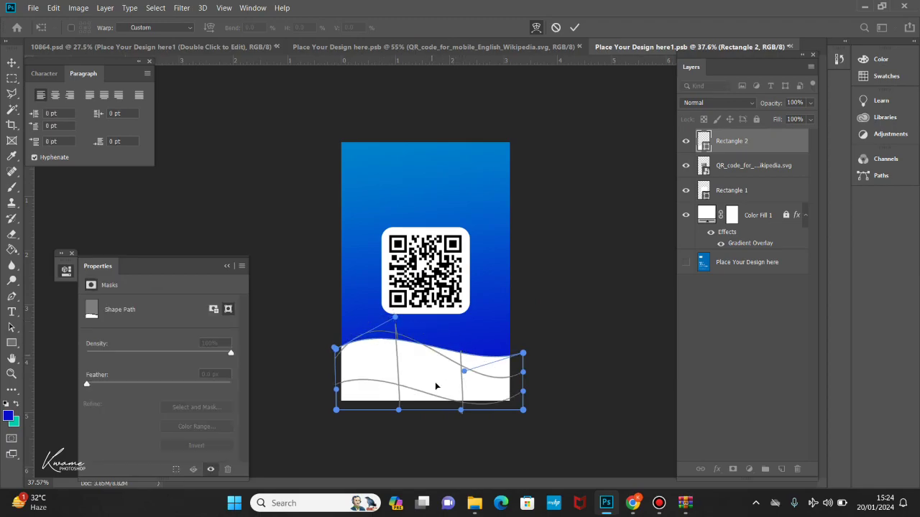
left_click_drag(386, 370, 374, 378)
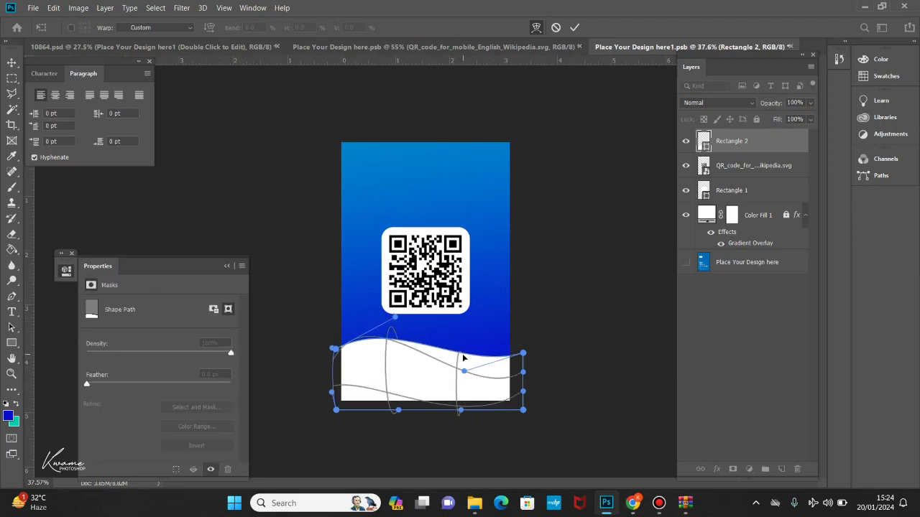
left_click_drag(463, 357, 467, 378)
left_click_drag(348, 358, 335, 347)
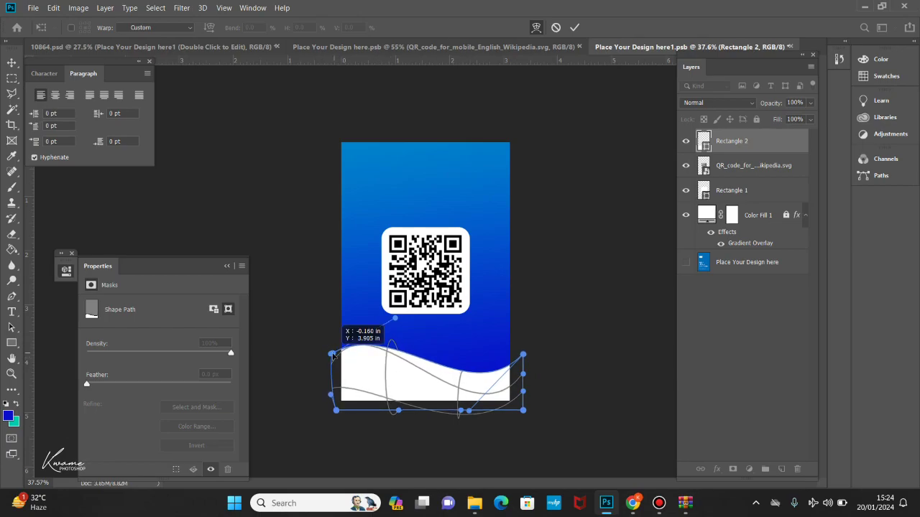
key("Return")
left_click_drag(431, 376, 427, 376)
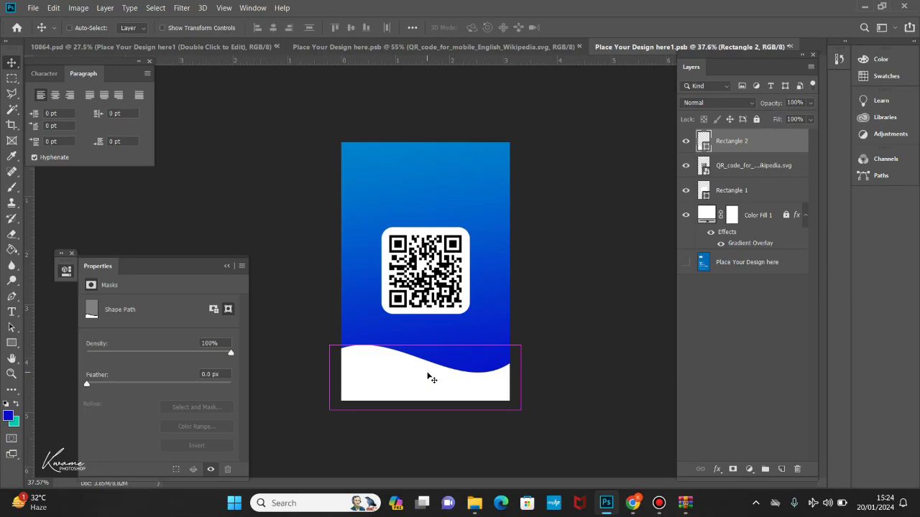
left_click(172, 47)
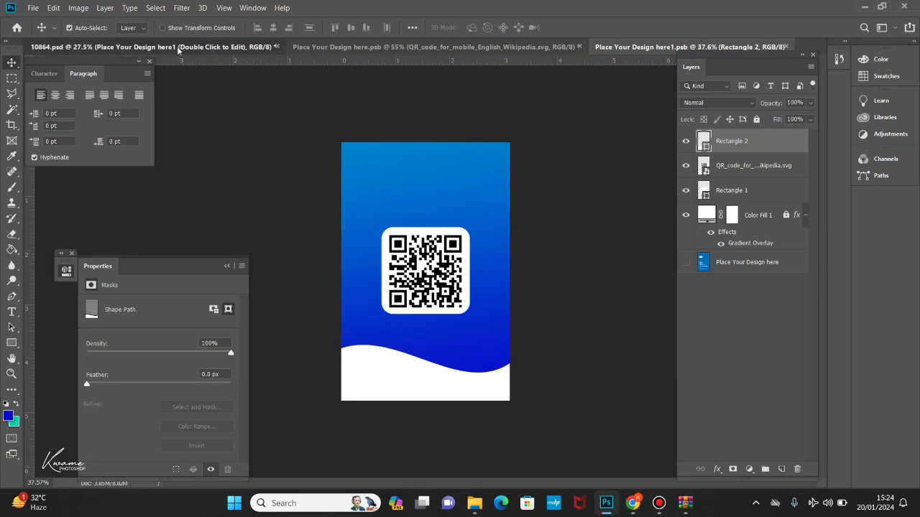
left_click(229, 266)
scroll(425, 221, "up", 1)
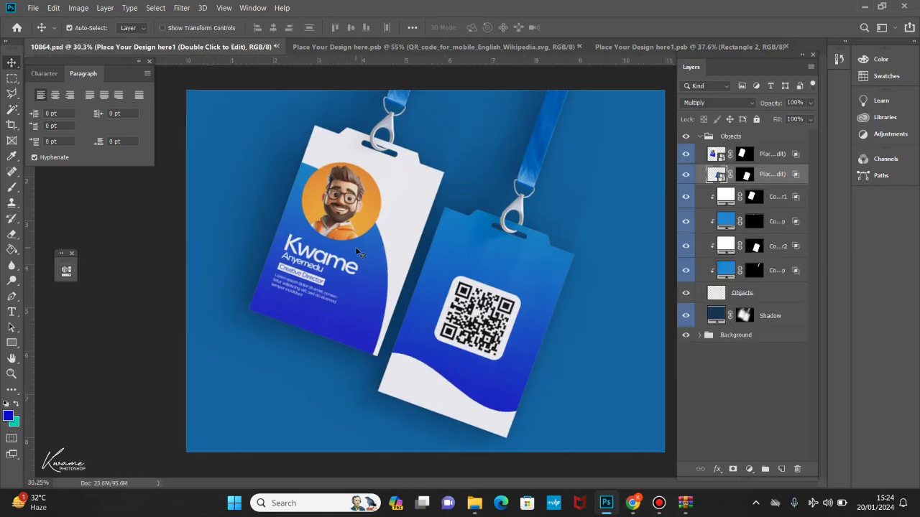
scroll(425, 220, "up", 2)
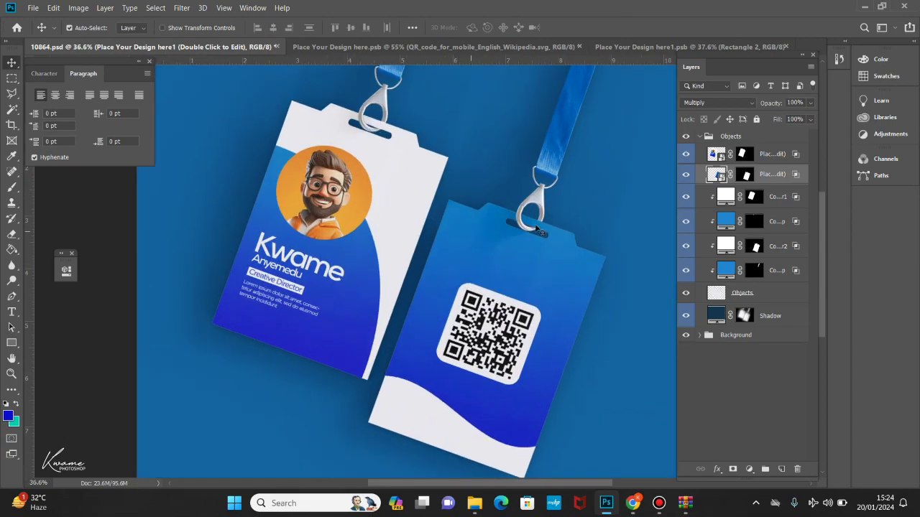
double_click(716, 314)
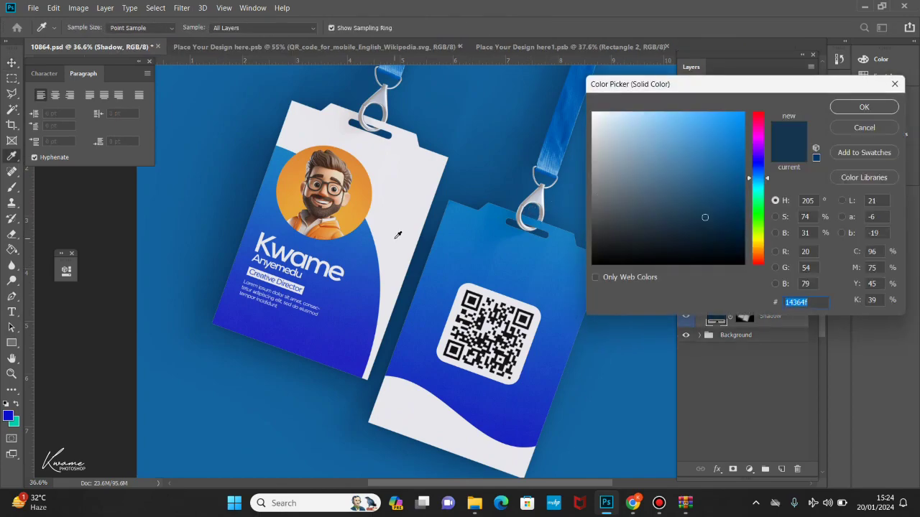
key("ctrl+minus")
left_click(606, 117)
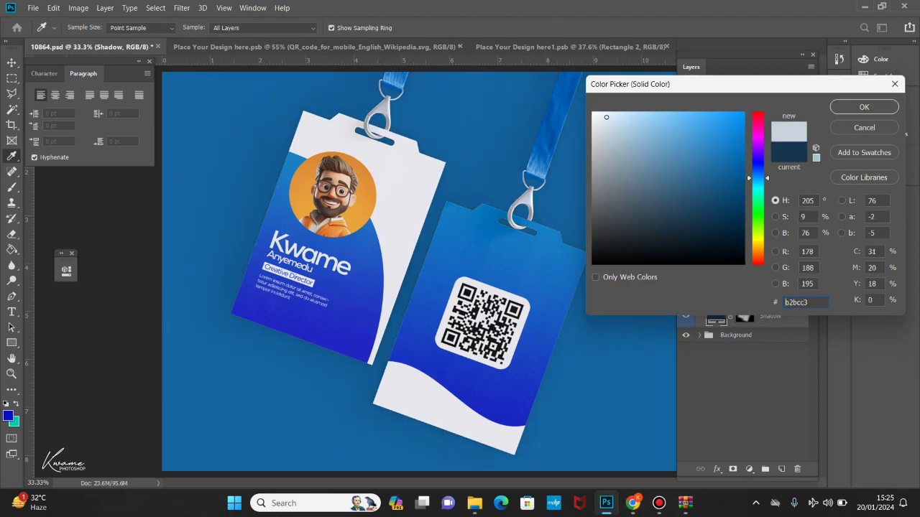
mouse_move(712, 201)
left_mouse_down()
mouse_move(719, 212)
mouse_move(692, 216)
left_mouse_up()
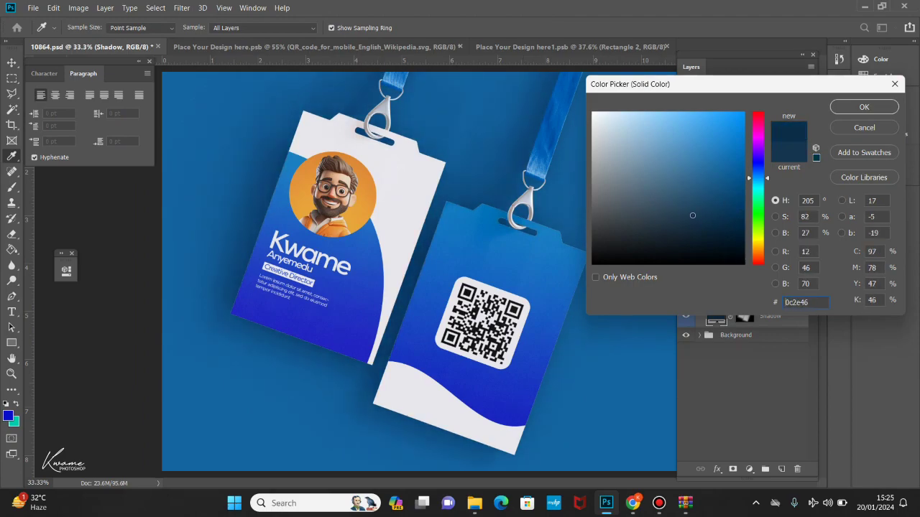
left_click(802, 156)
left_click(865, 128)
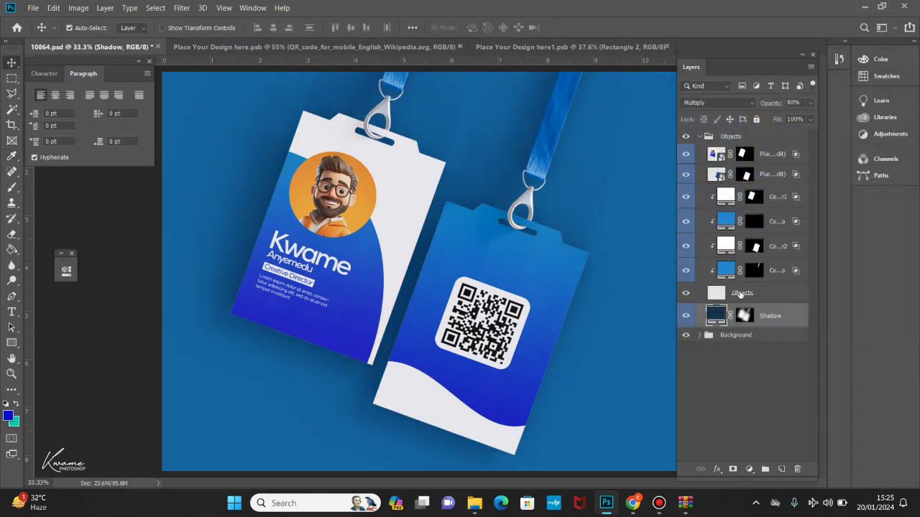
left_click(697, 336)
double_click(724, 355)
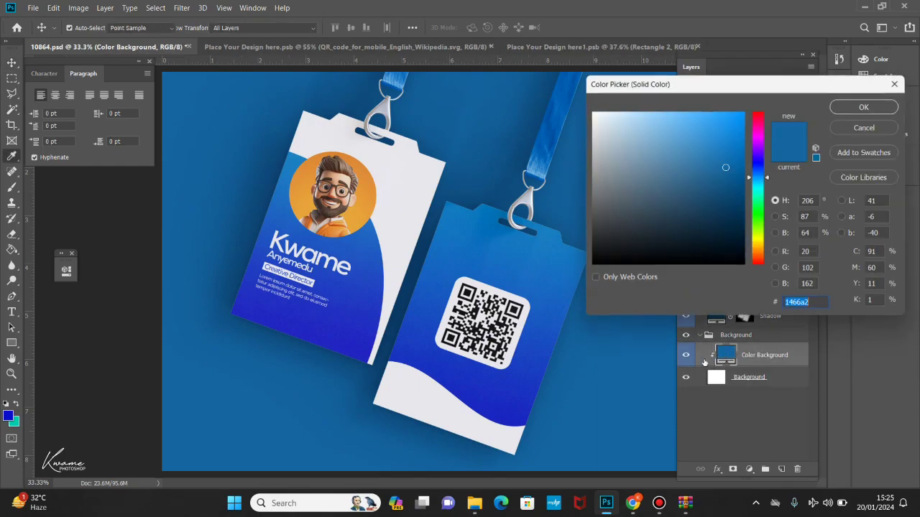
mouse_move(669, 205)
left_mouse_down()
mouse_move(647, 113)
mouse_move(697, 221)
left_mouse_up()
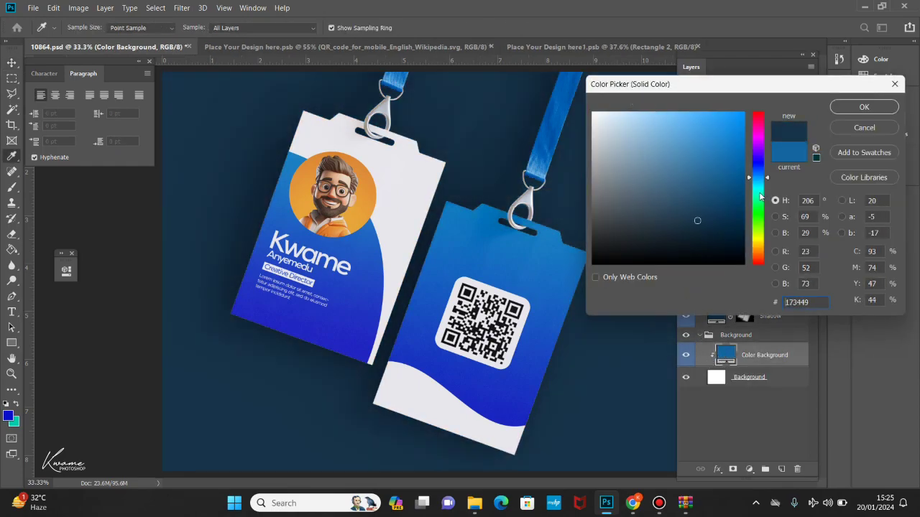
left_click_drag(760, 196, 760, 162)
left_click(864, 107)
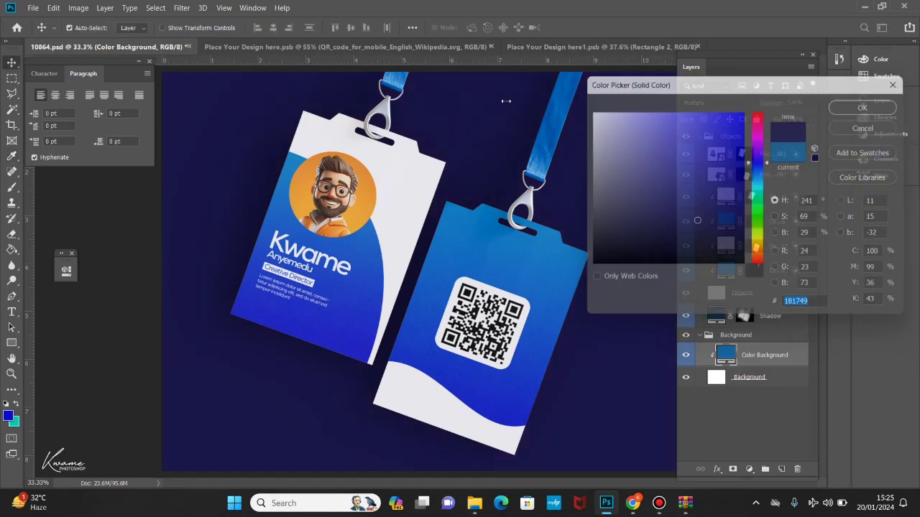
key("ctrl+z")
scroll(463, 265, "down", 2)
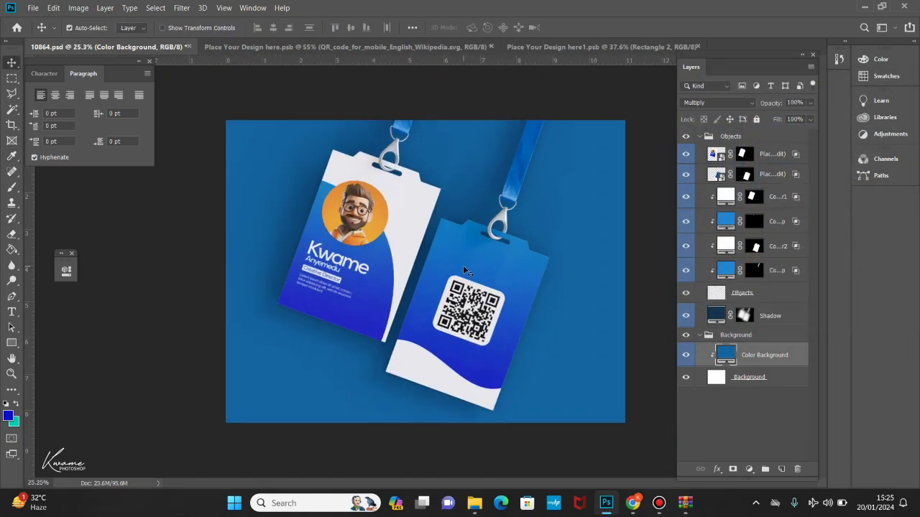